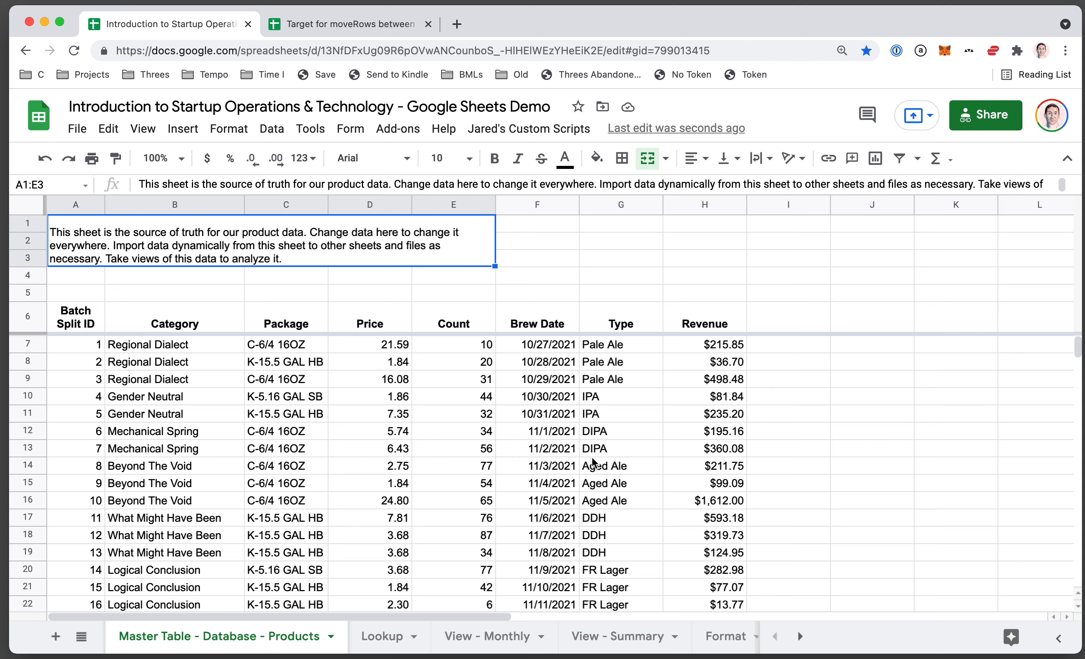
Step: Go from the Master Table - Database - Products sheet to the Format sheet
click(695, 435)
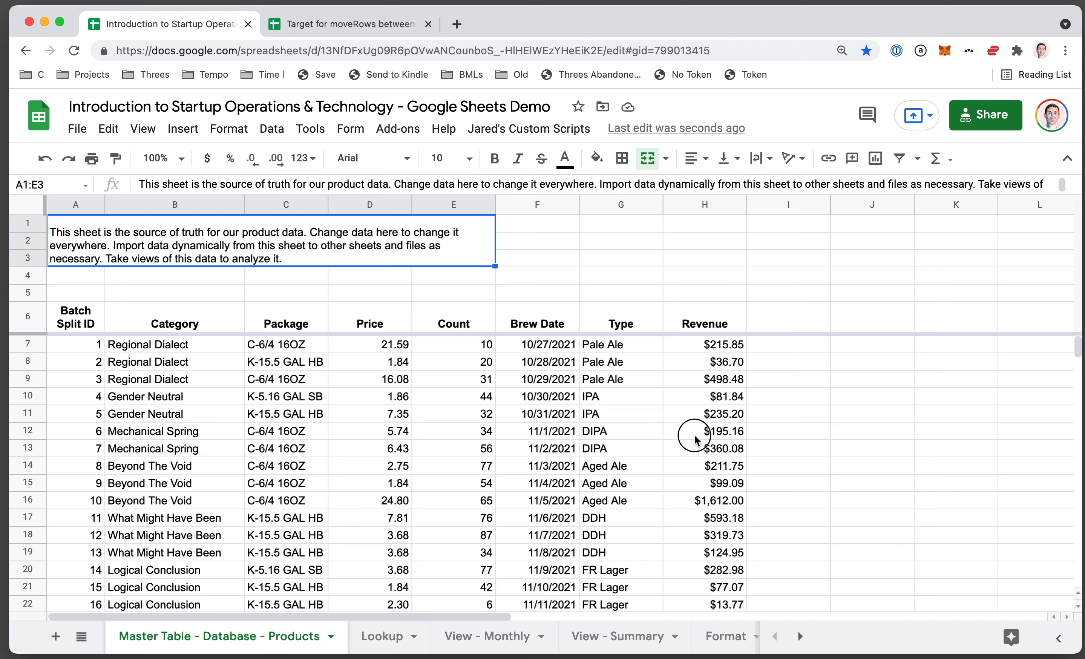
click(379, 437)
click(535, 441)
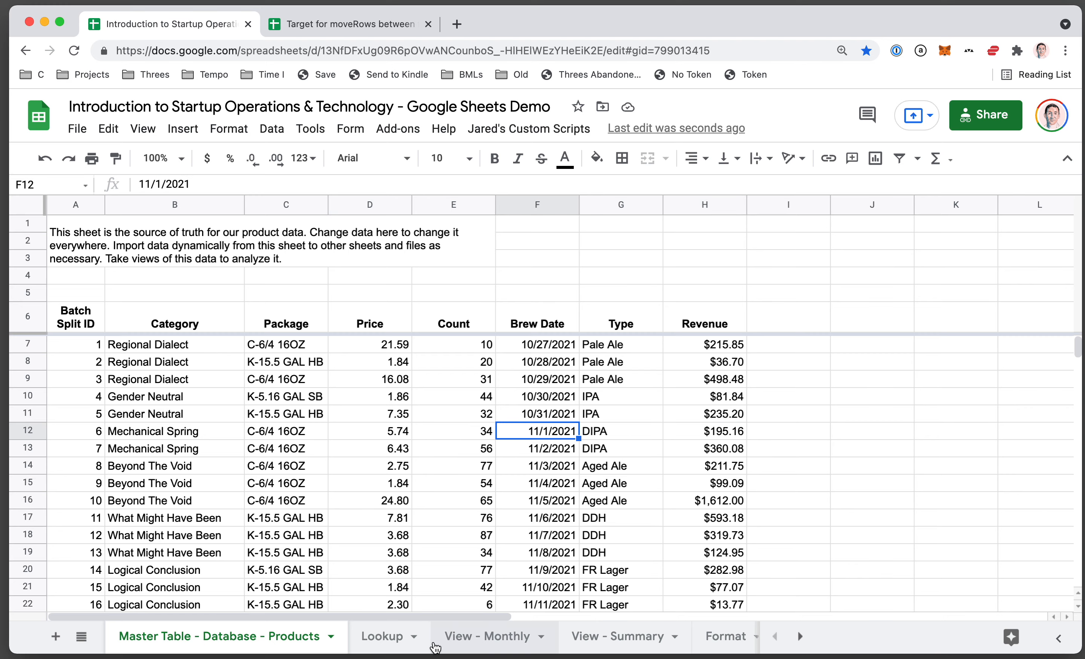
scroll(435, 639, right, 5)
click(418, 644)
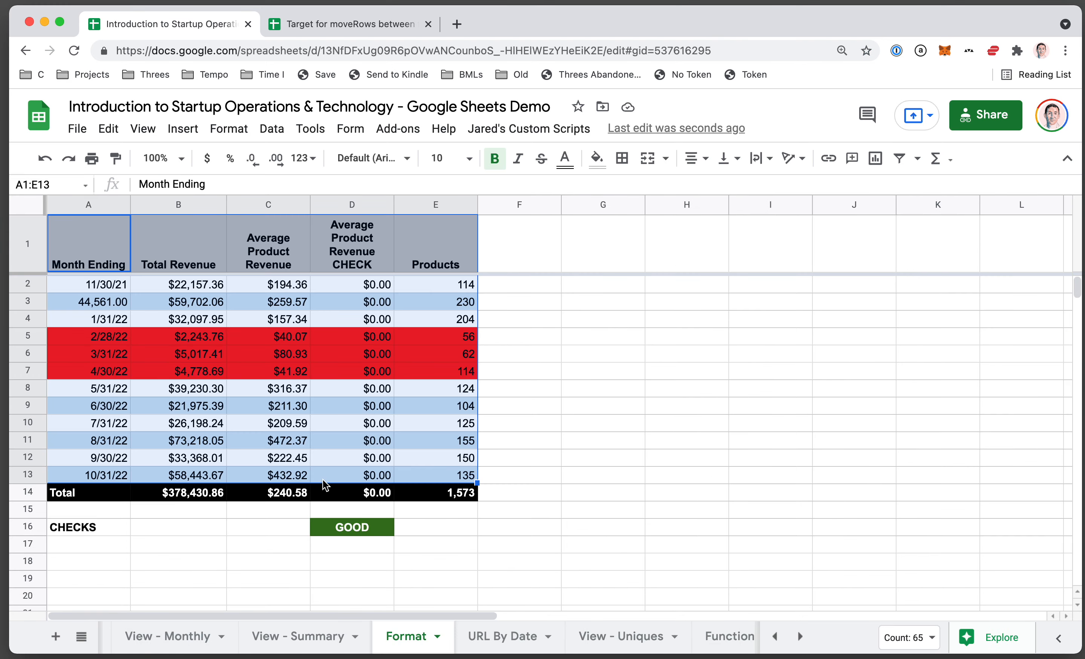
Step: Examine the header row and compare the formatting of the first Month Ending and Total Revenue values
click(249, 410)
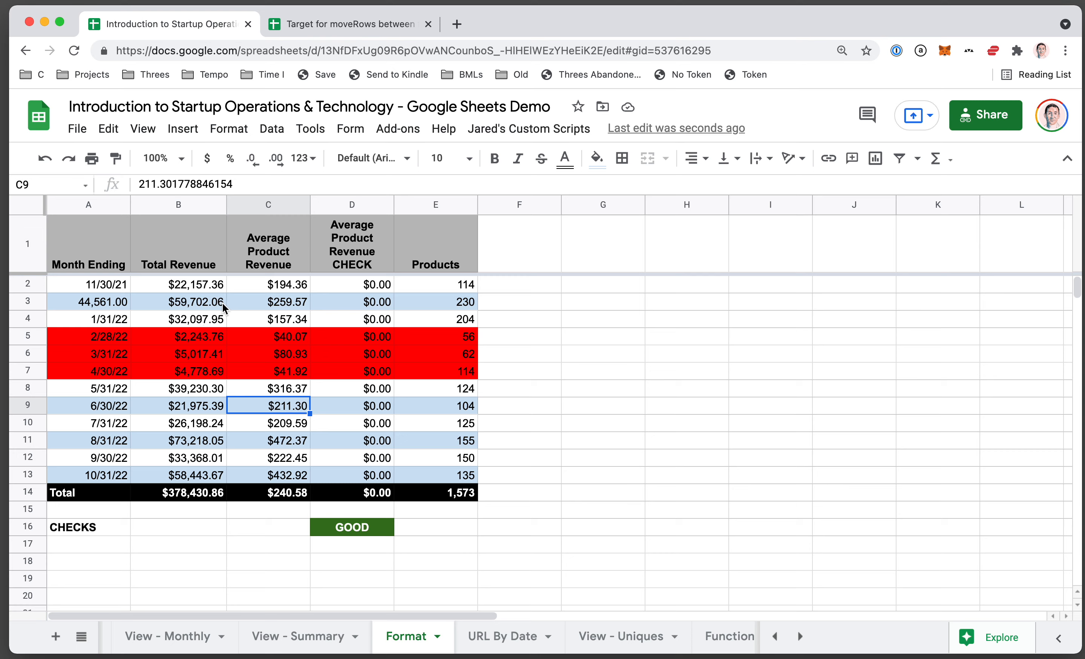
click(103, 241)
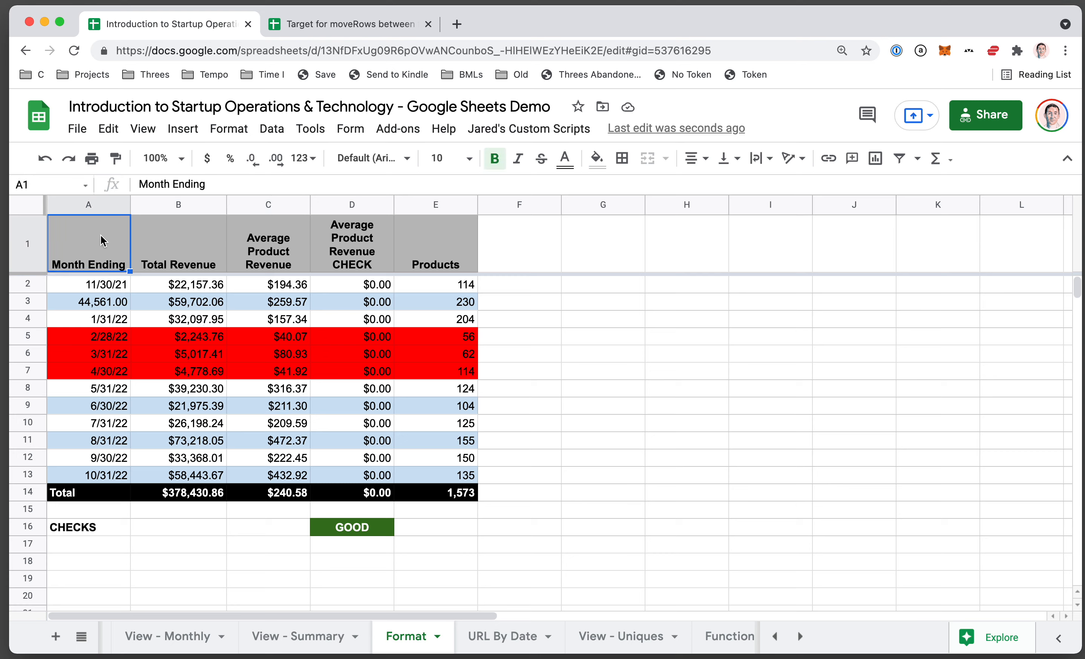
click(99, 307)
click(190, 306)
click(109, 287)
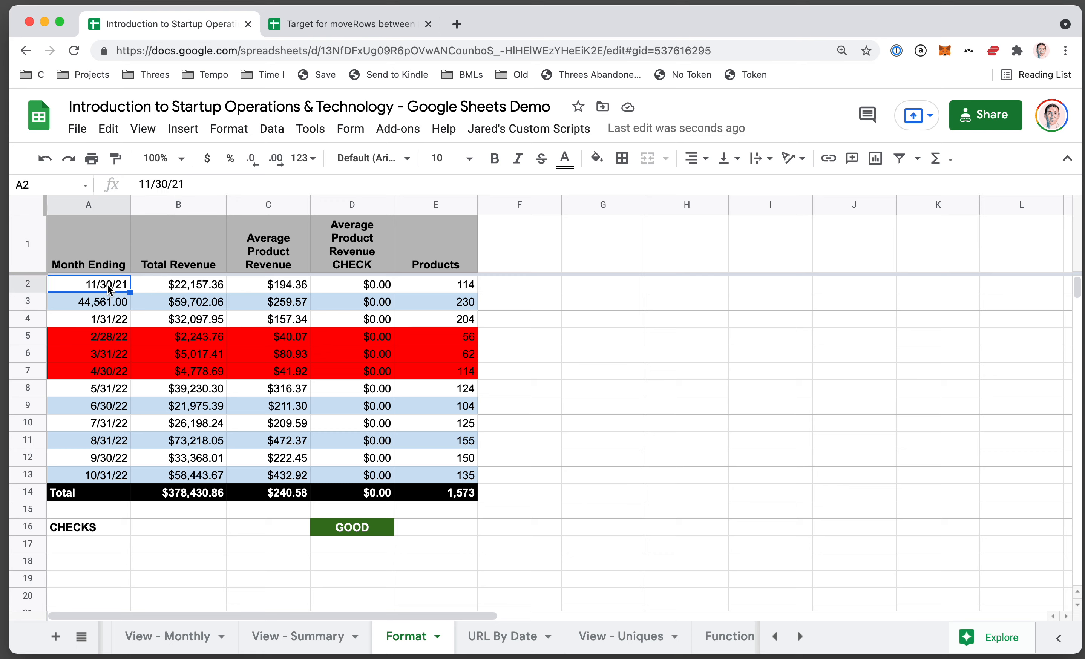
click(108, 307)
click(110, 327)
Step: Apply the Date number format to cell A3 in the Month Ending column
click(110, 305)
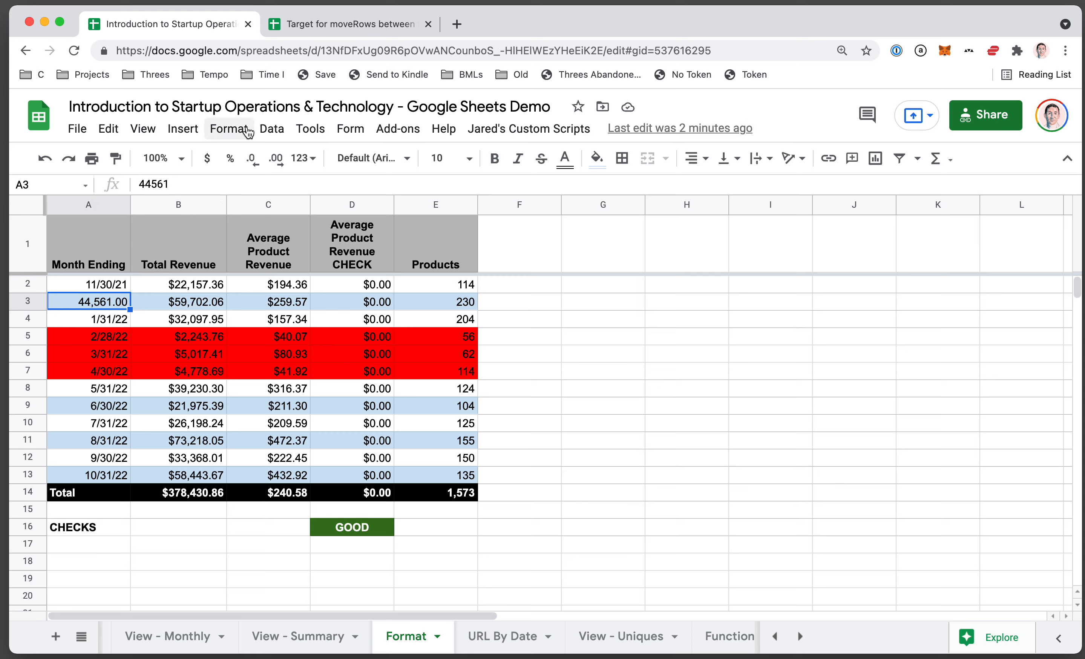
click(271, 128)
mouse_move(229, 133)
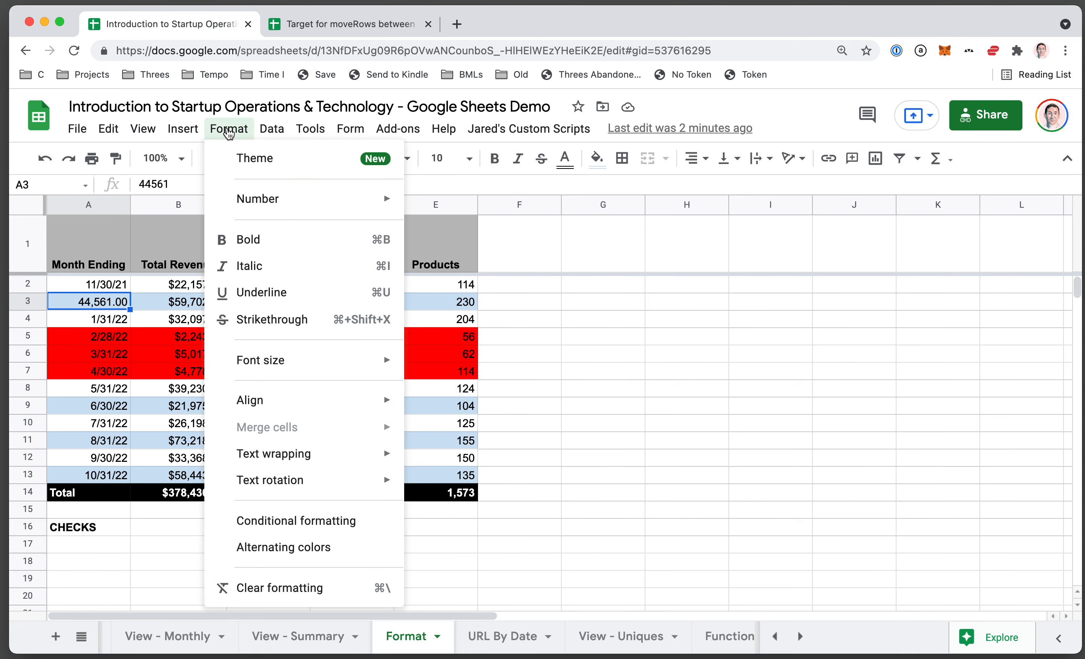
mouse_move(257, 199)
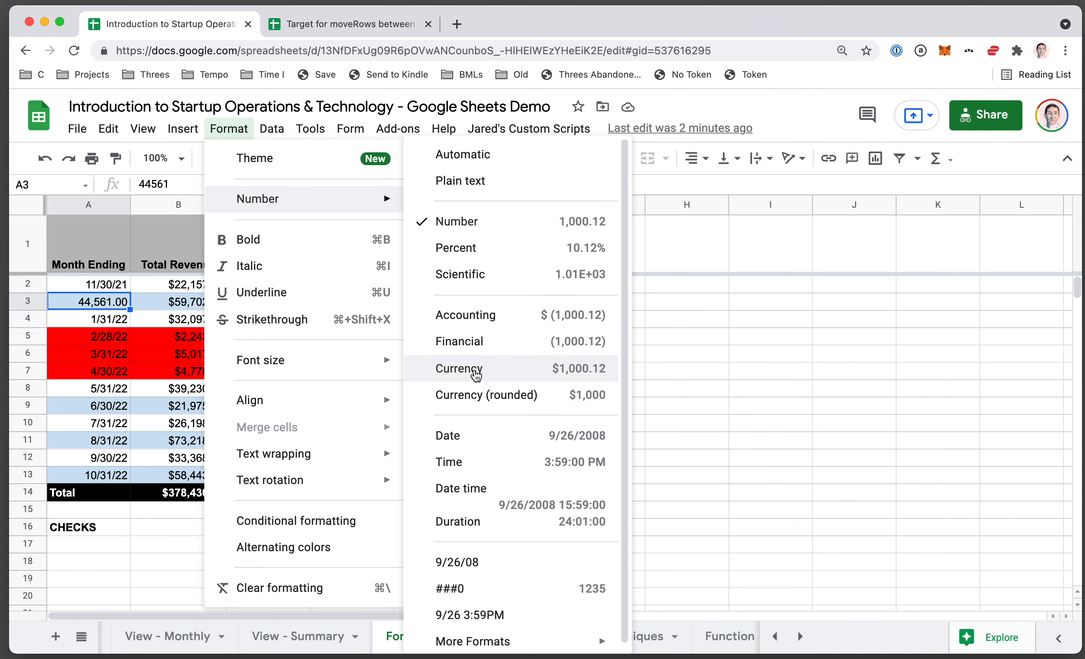
click(481, 434)
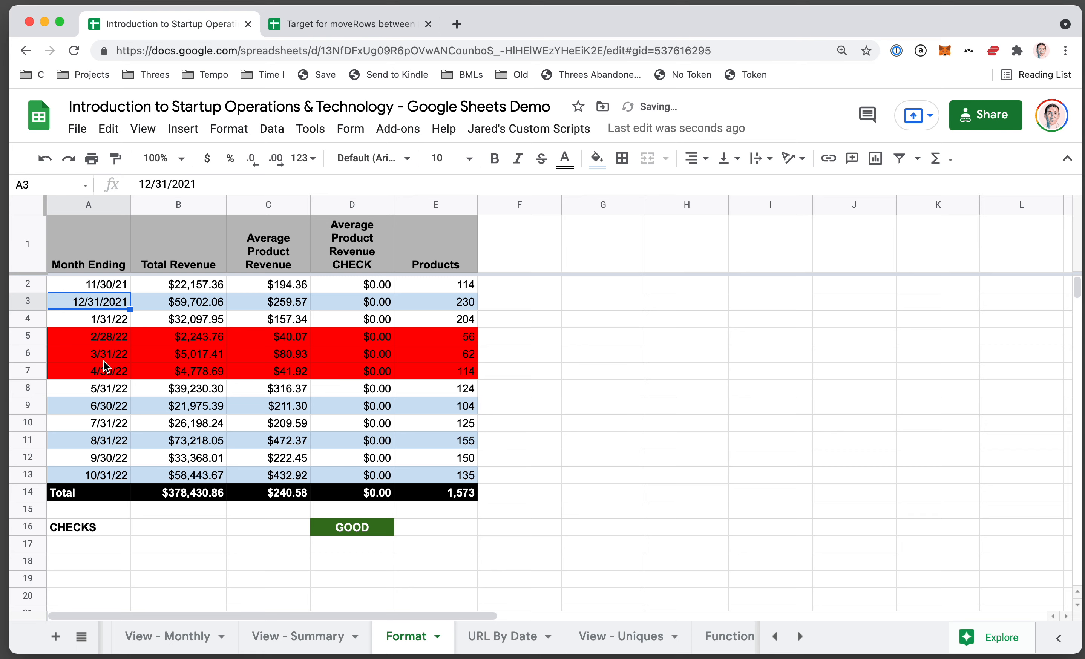
Step: Copy cell A2 and paste only its format onto cell A3 to match the short date style
click(129, 289)
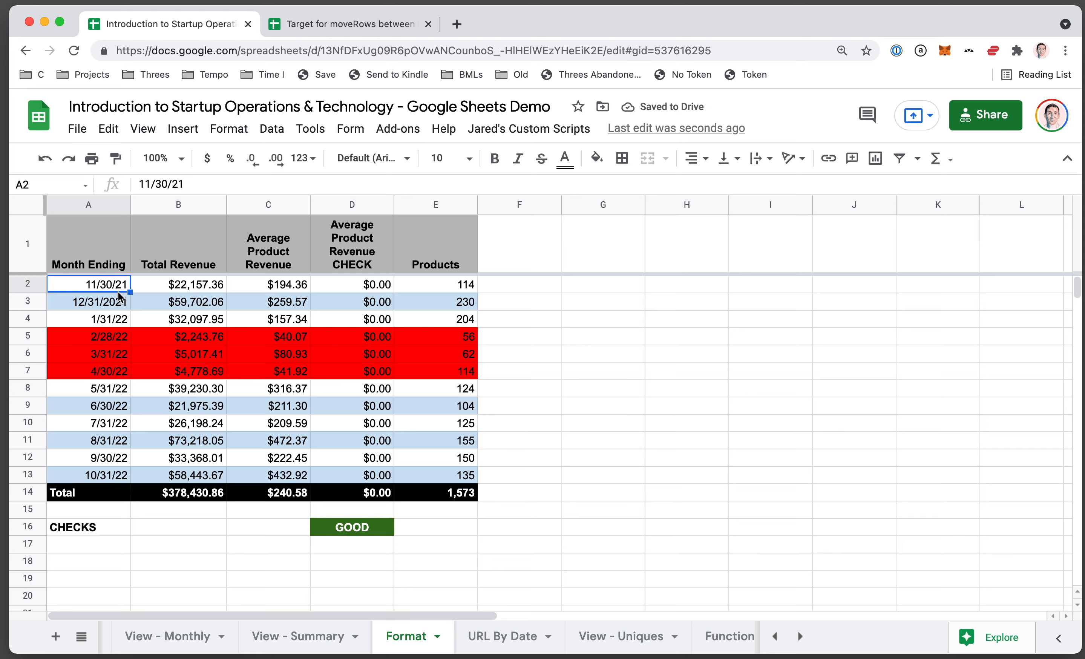
key(Down)
key(super+alt+v)
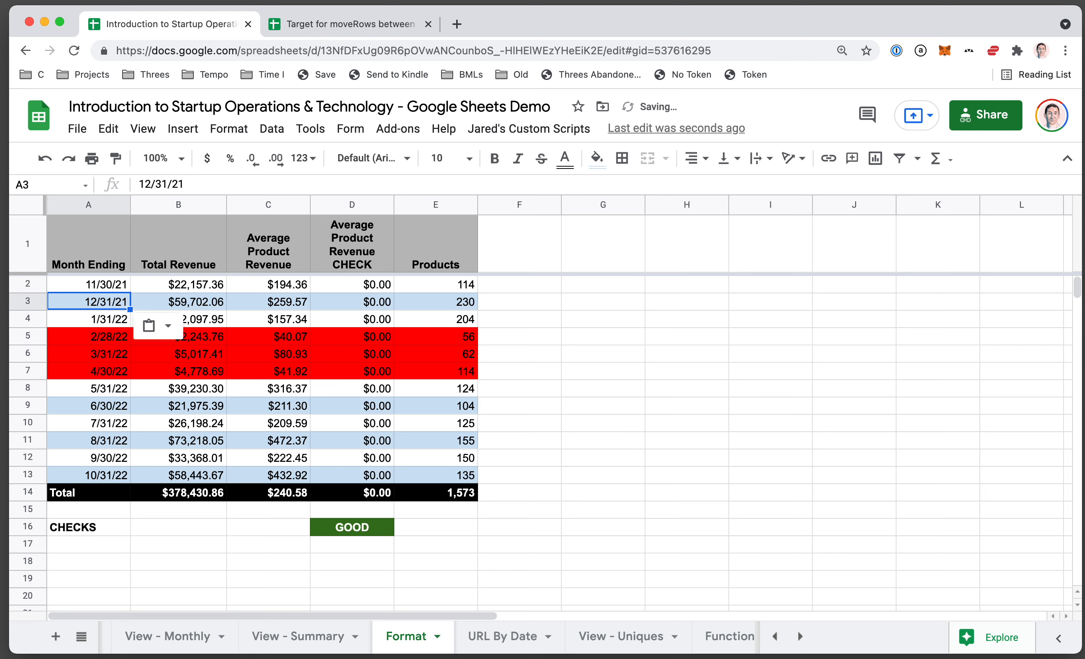
key(Up)
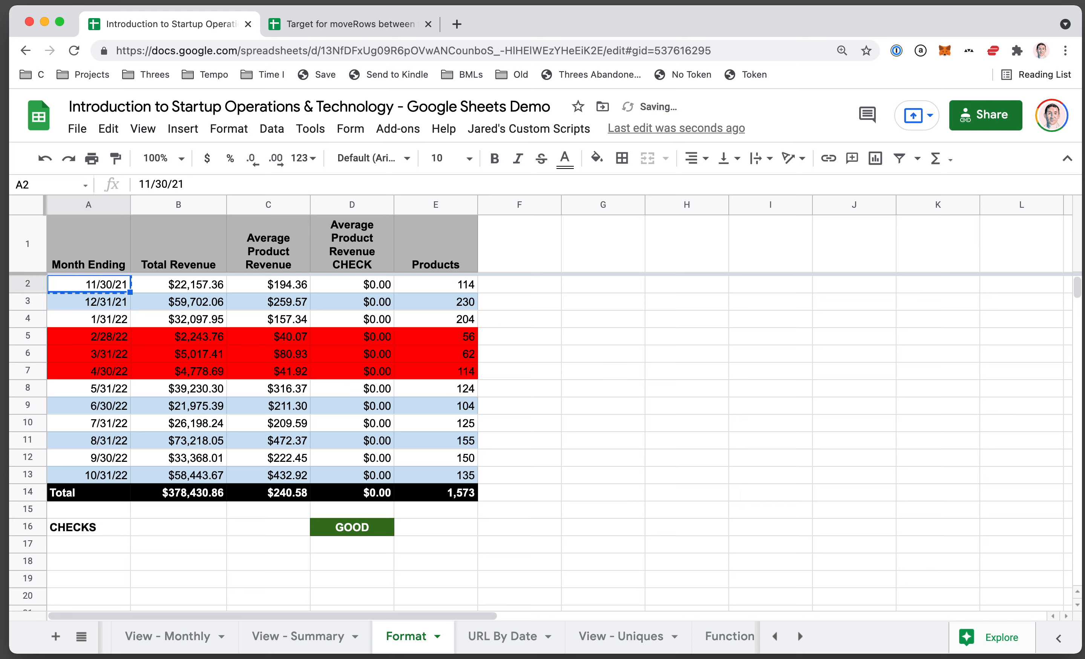
key(Down)
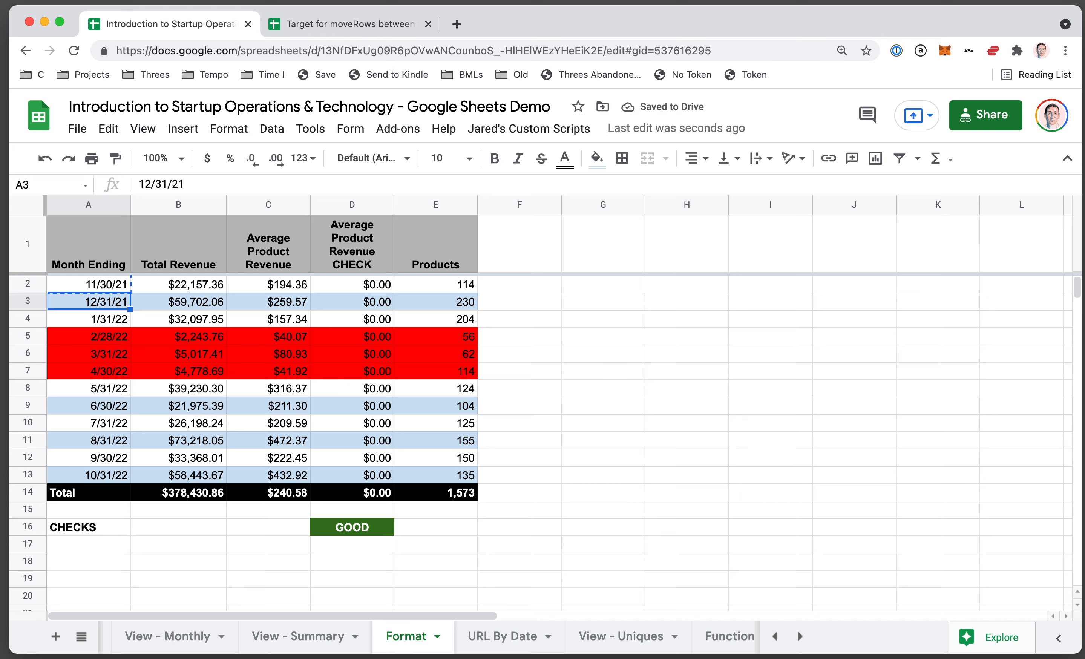
key(super+alt+v)
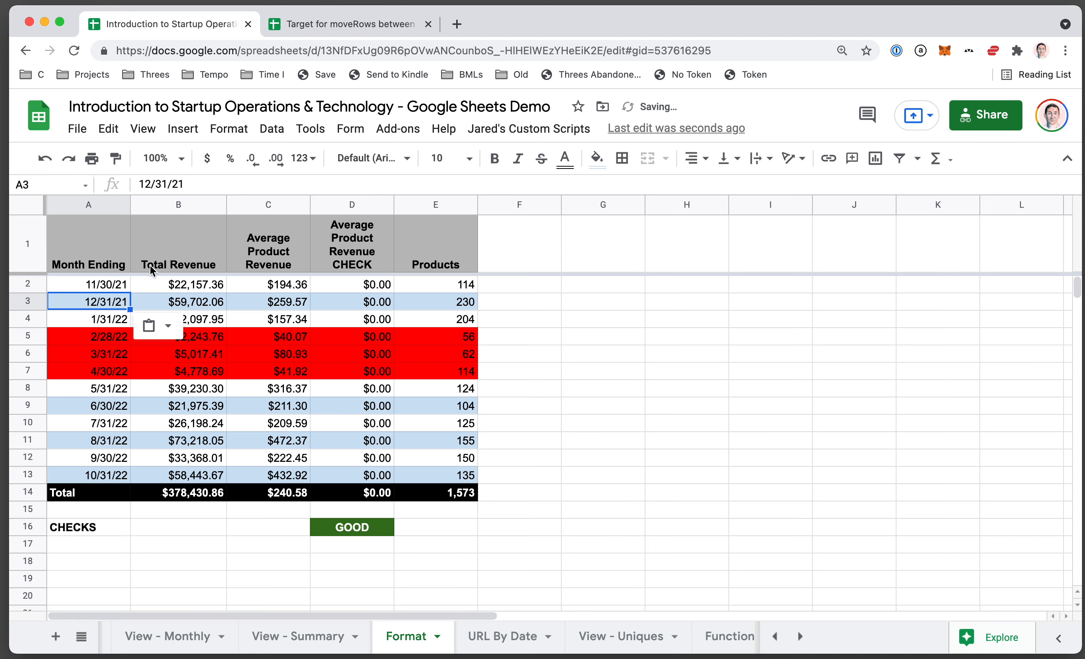
Step: Look up the format-only paste command among the special paste options, leaving the sheet as it is
click(105, 130)
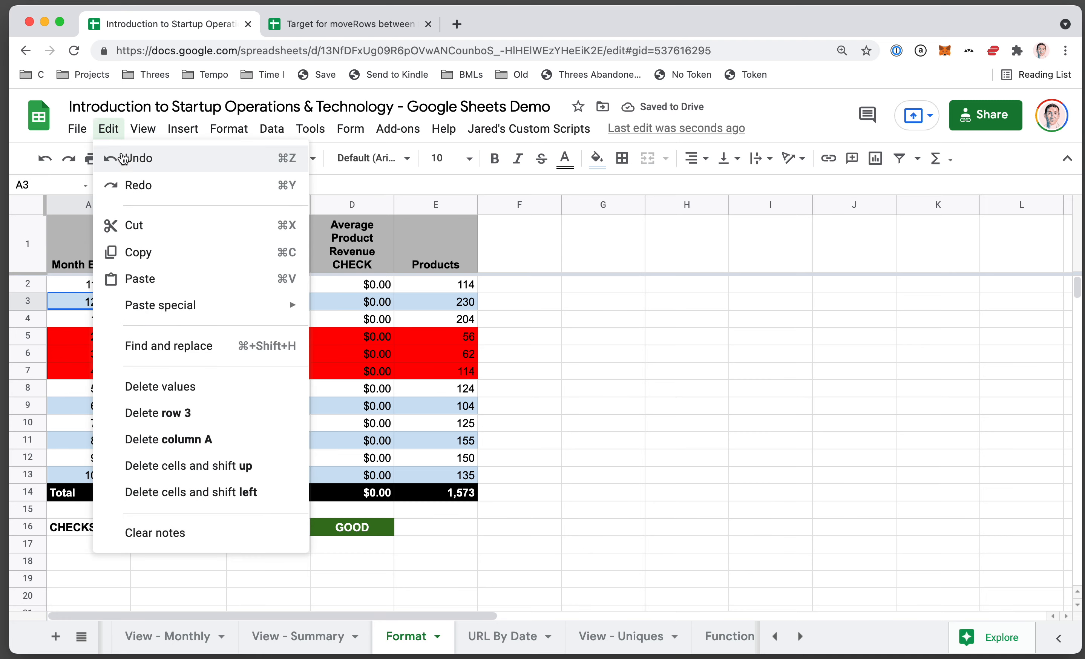
mouse_move(172, 312)
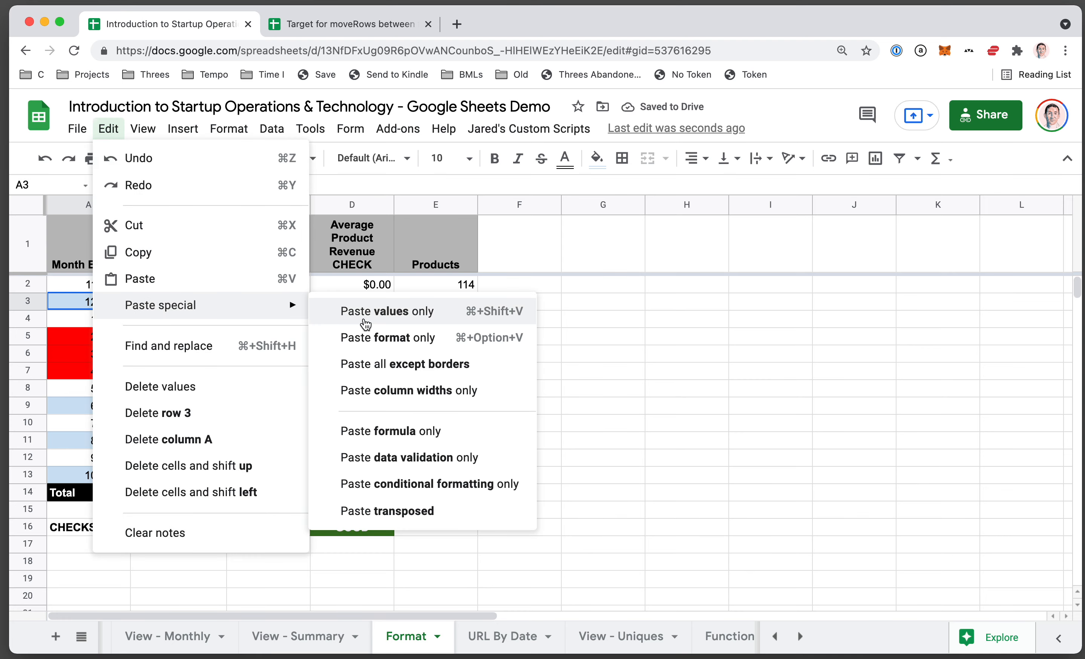
click(607, 338)
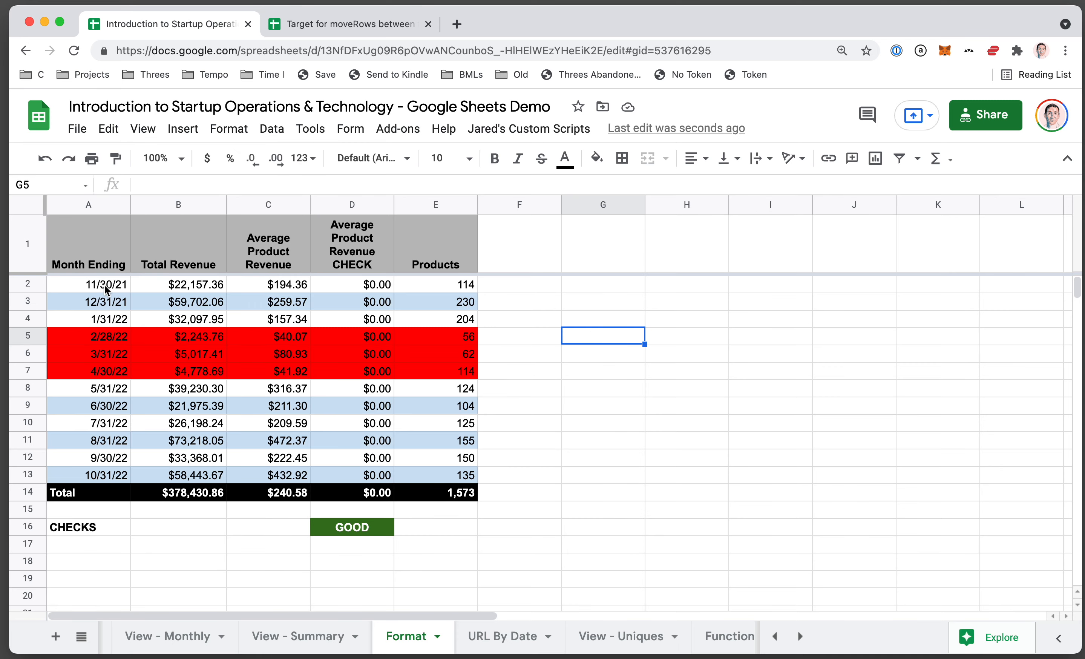
Step: Examine the monthly rows, the column headers, the Total row formulas and the check formula in D16
click(107, 305)
click(207, 308)
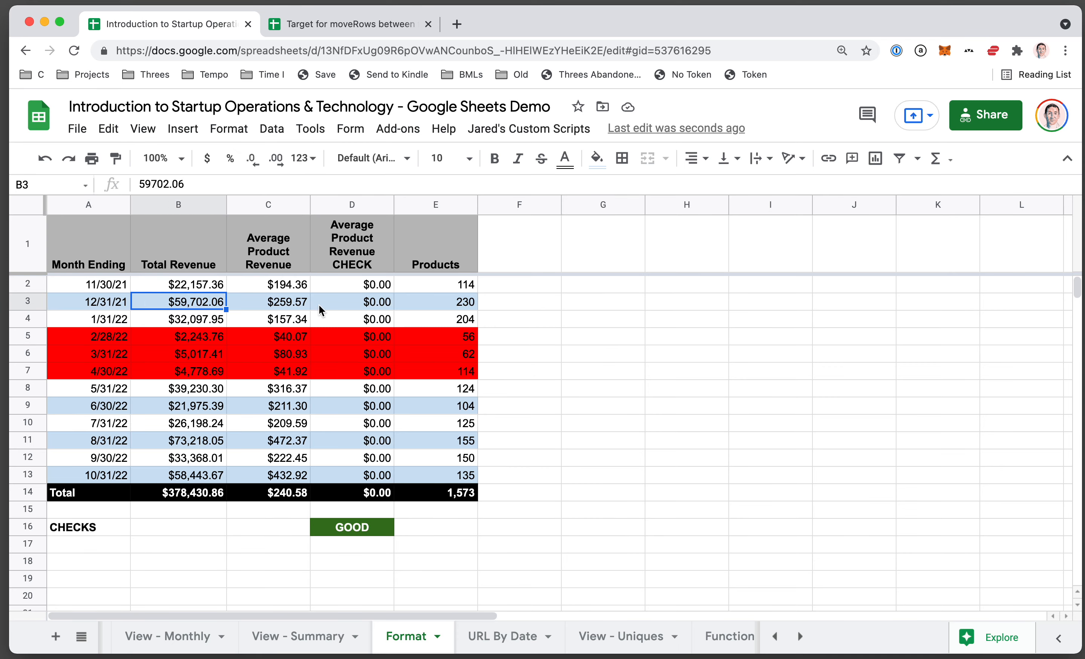
click(457, 308)
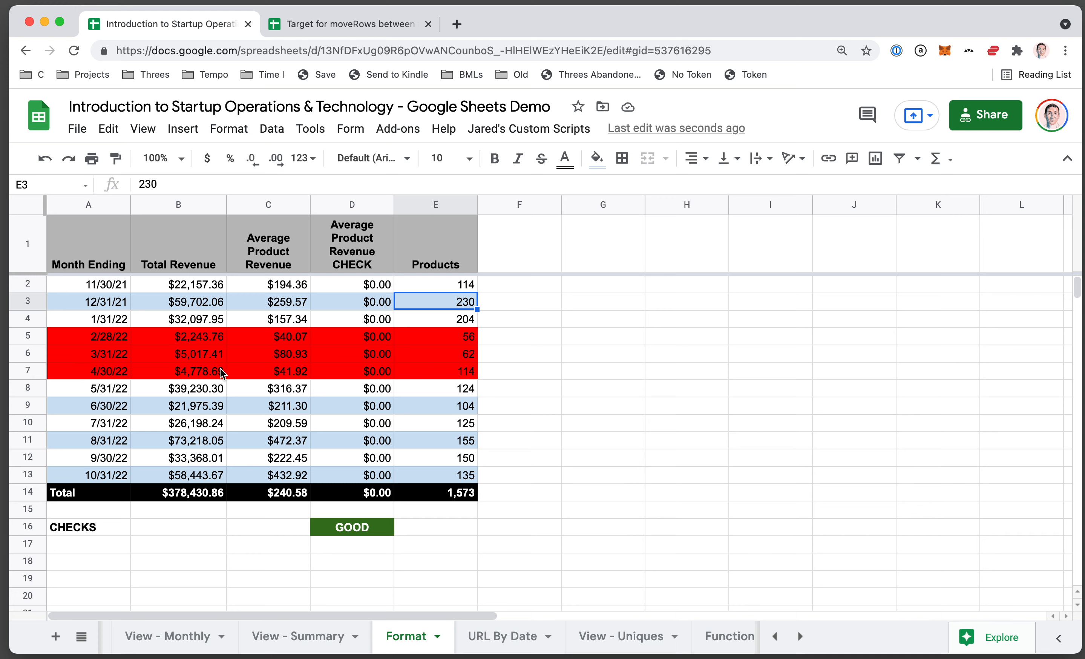
click(101, 257)
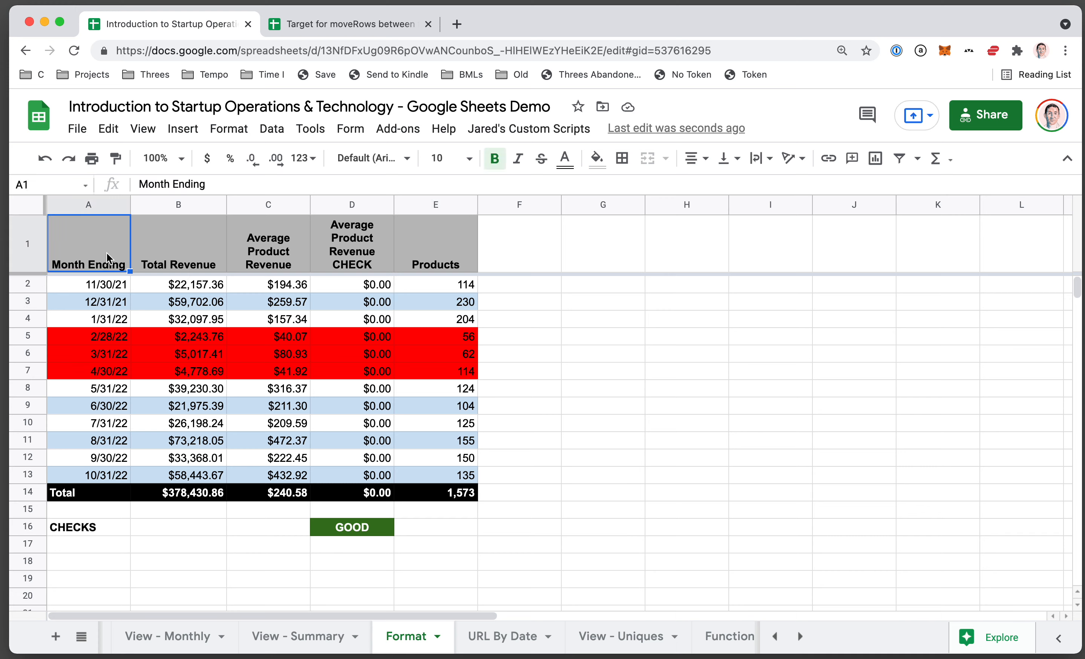
click(193, 247)
click(209, 320)
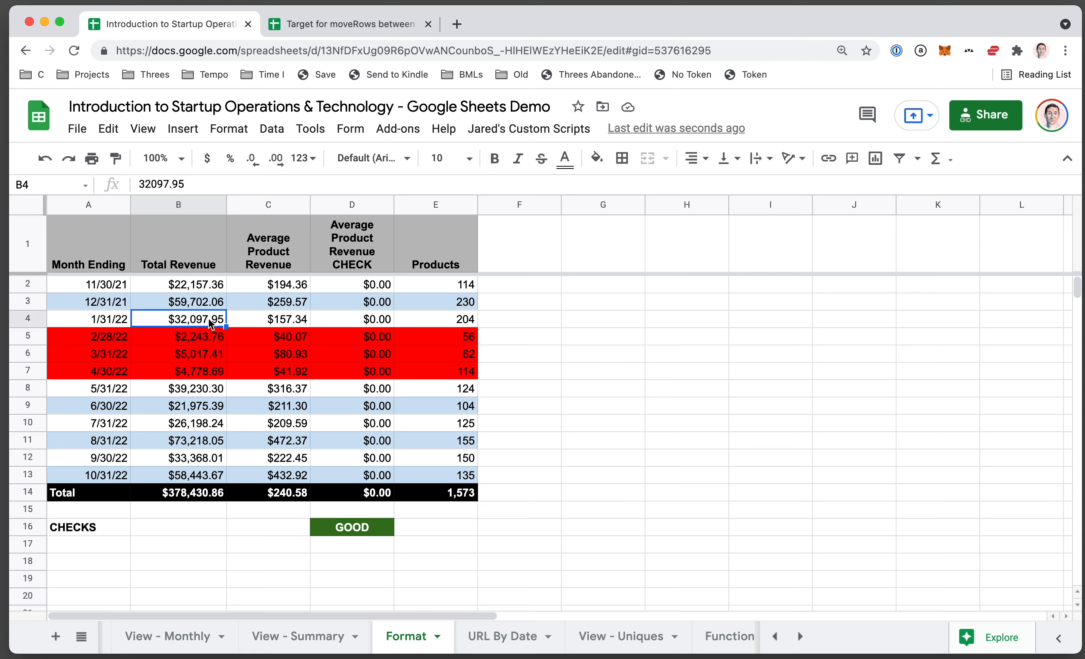
click(194, 494)
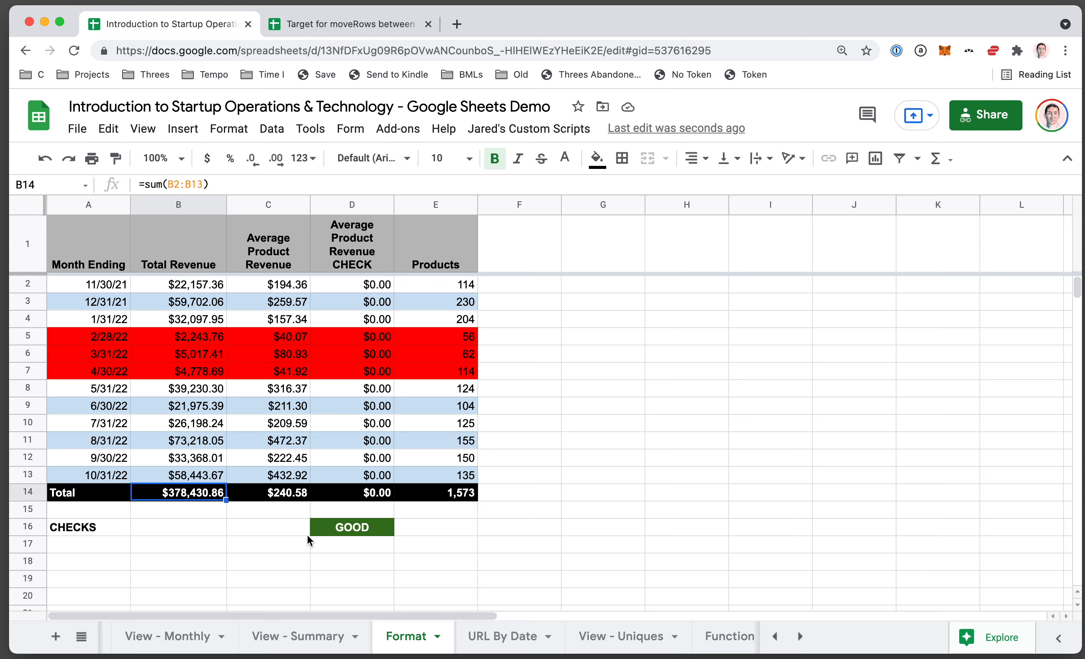
click(340, 529)
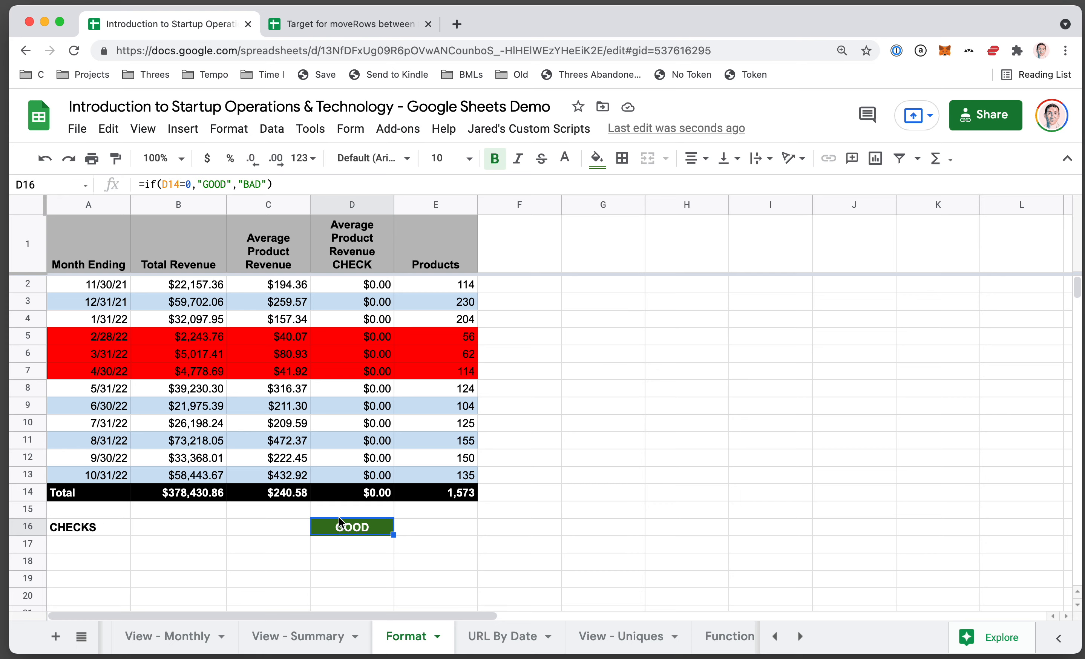
click(190, 251)
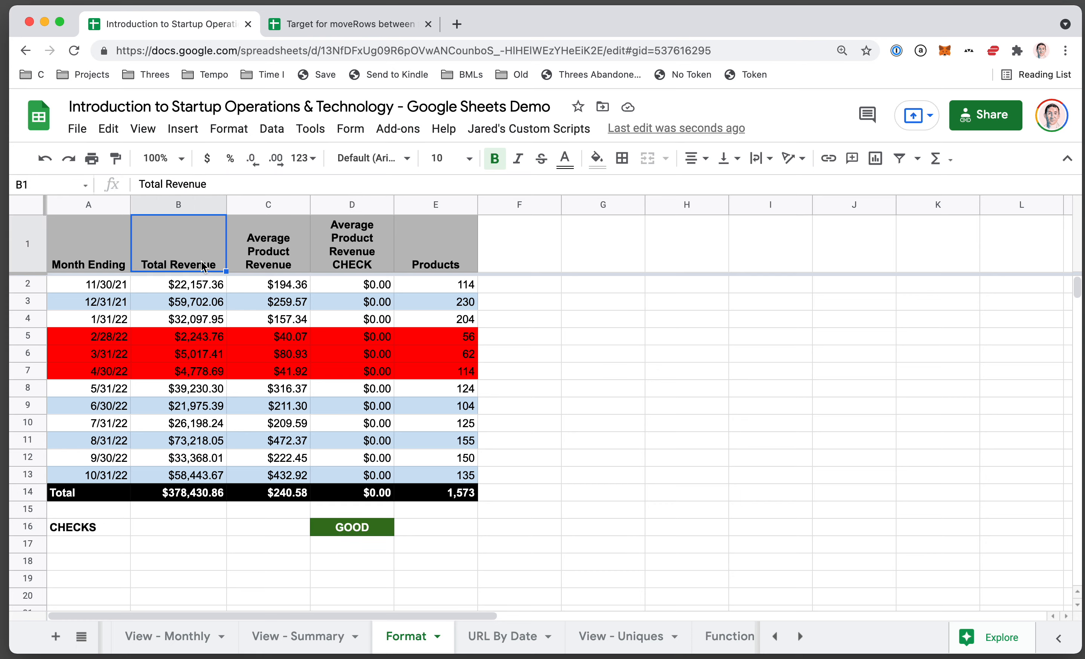
click(245, 360)
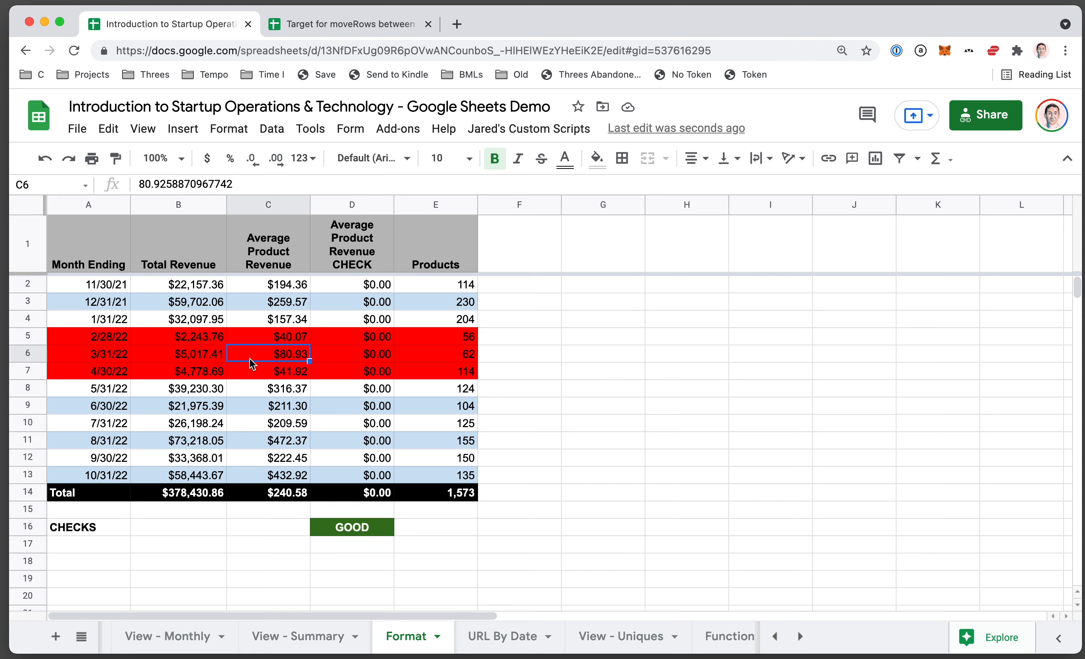
click(256, 492)
click(311, 531)
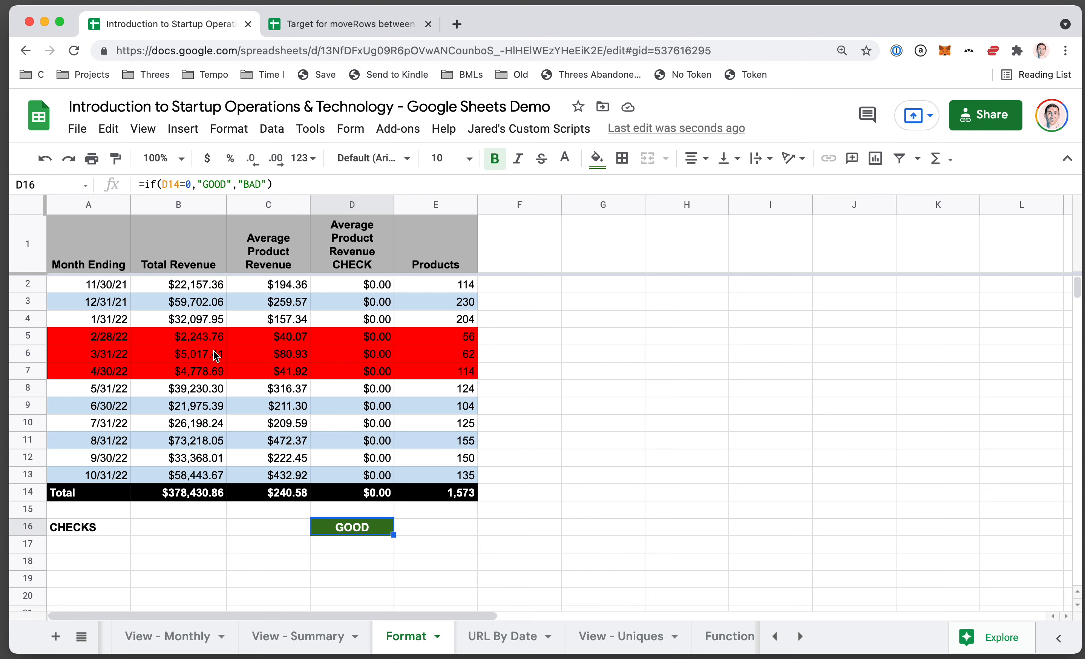
Step: Open the alternating colors settings for A1:E13 and add two custom styles copied from the current grey-and-blue one
click(88, 289)
drag(88, 262, 444, 475)
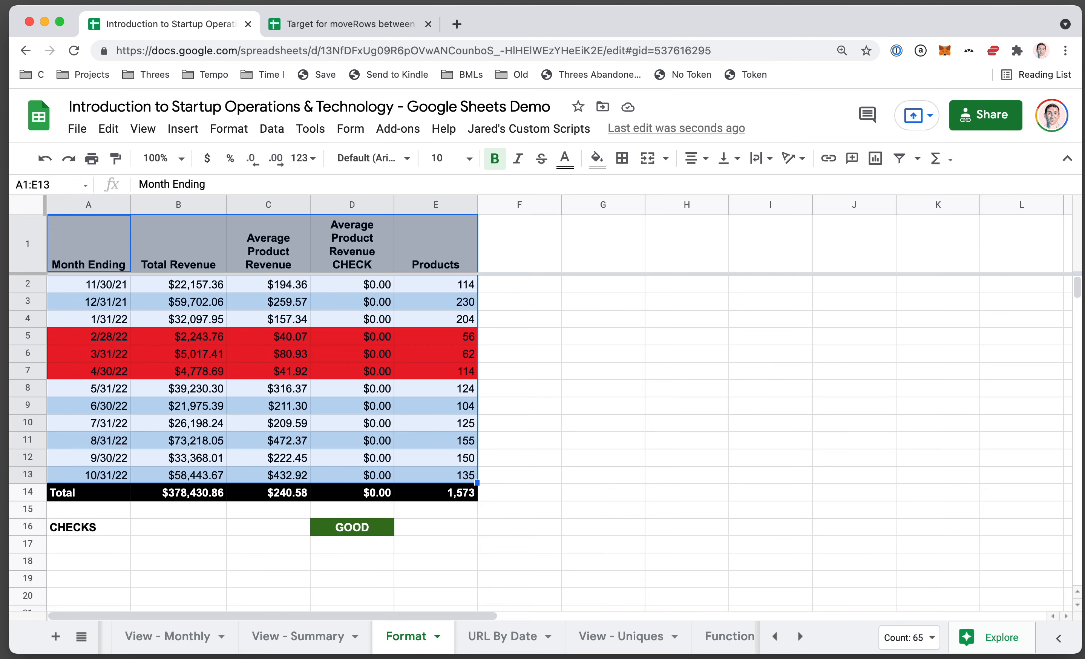
click(226, 130)
click(301, 548)
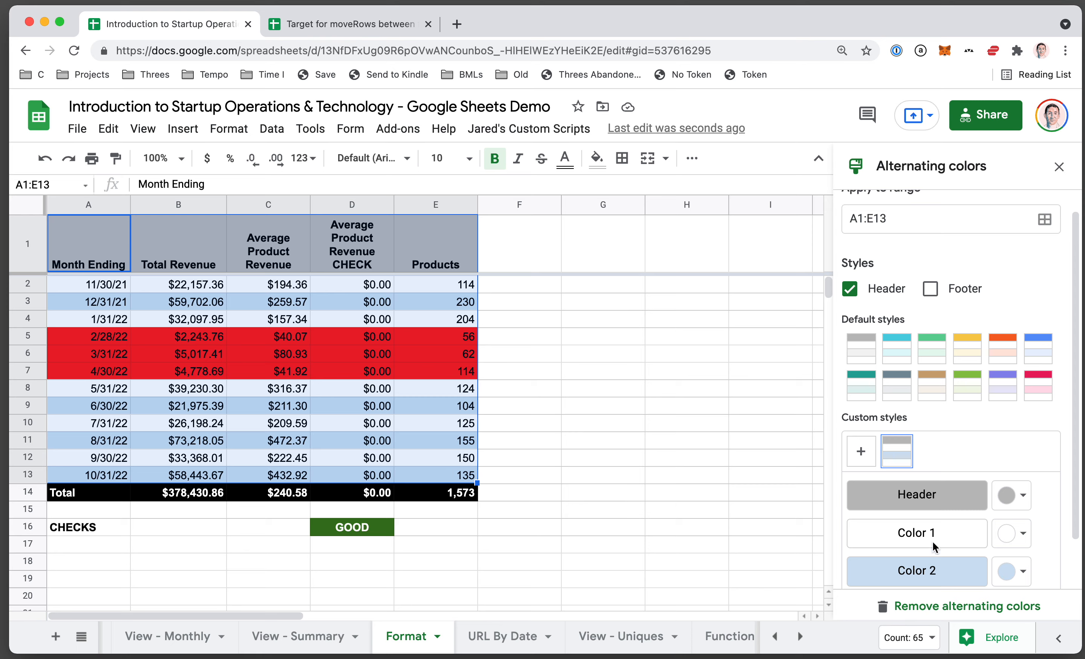
scroll(933, 547, down, 2)
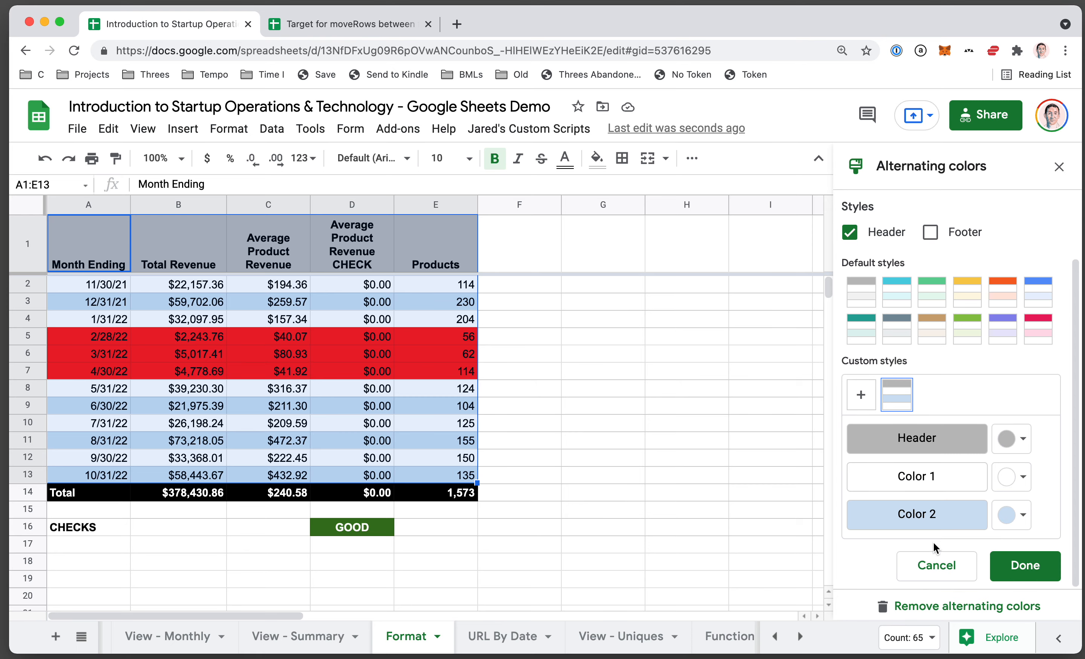
click(862, 396)
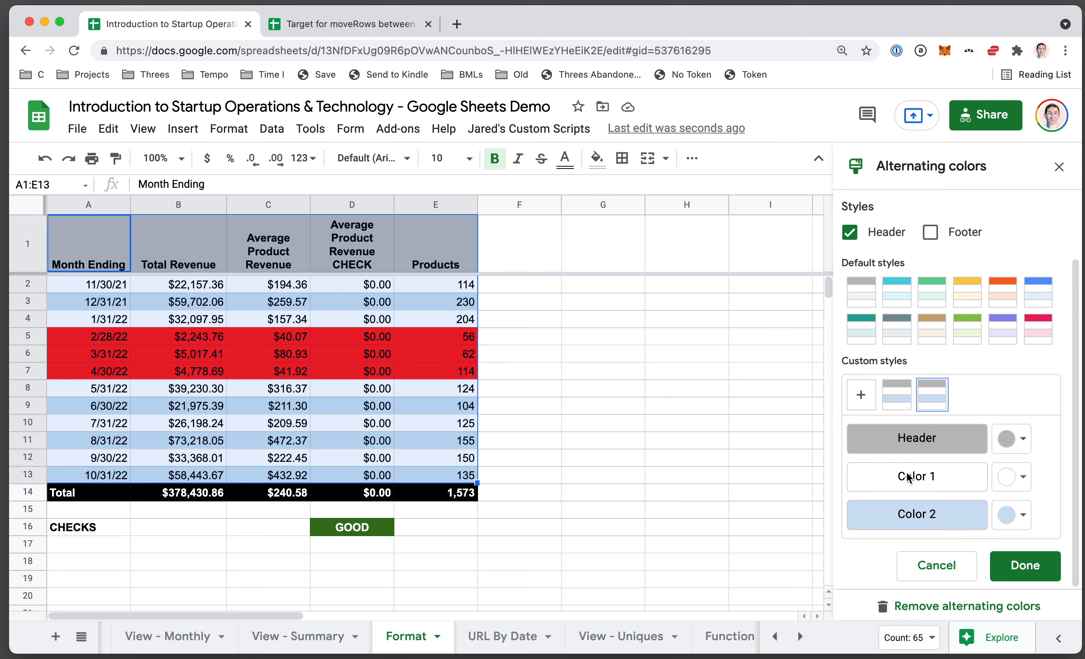
click(862, 394)
Step: Try the green and yellow default styles on the table and save the yellow one as a custom style
click(927, 291)
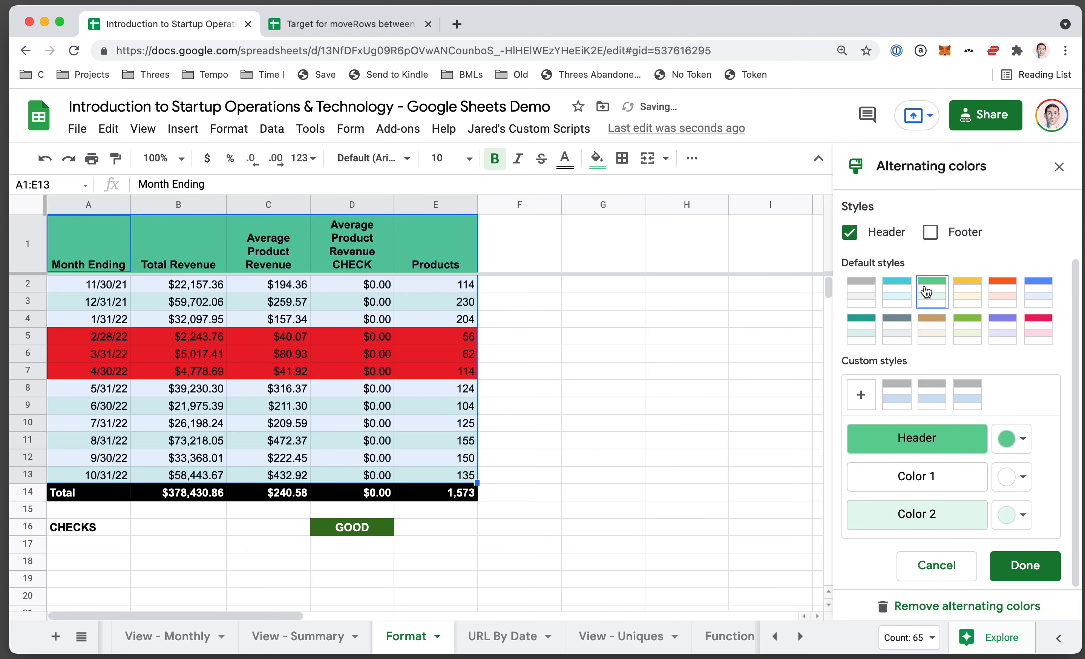
click(968, 292)
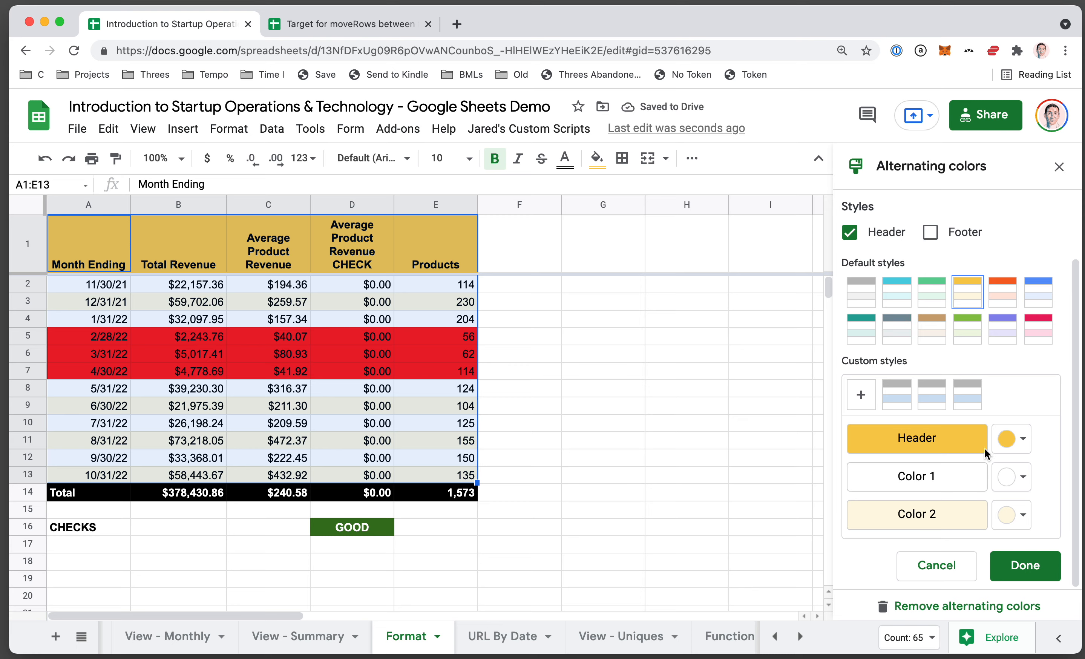
click(869, 397)
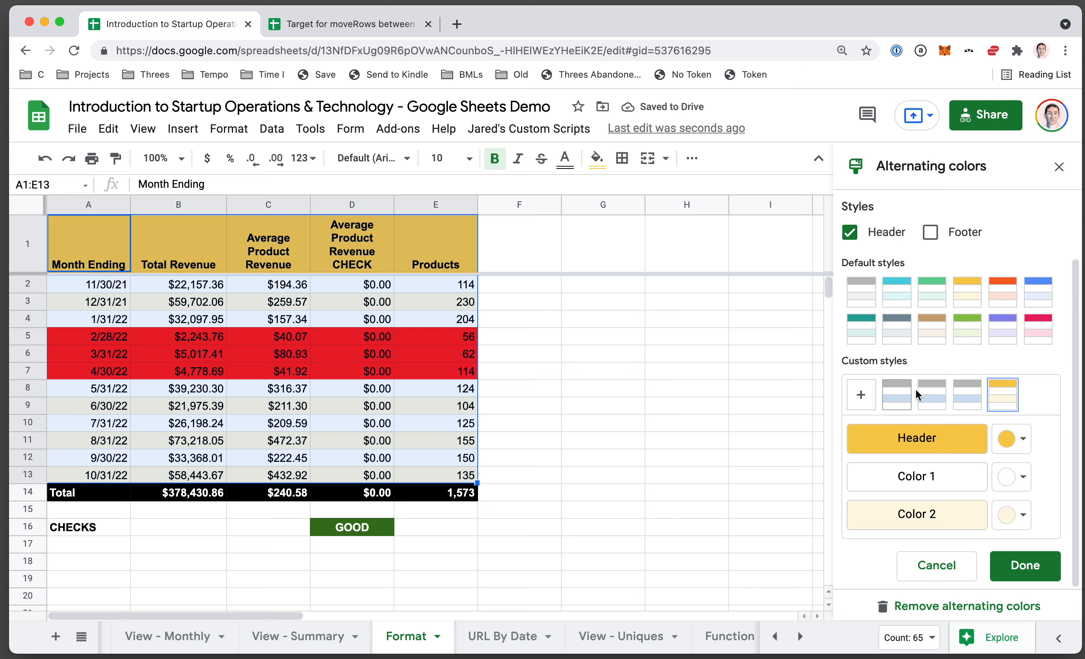
Step: Apply the second grey-and-blue custom style to the table
click(934, 394)
scroll(987, 313, up, 3)
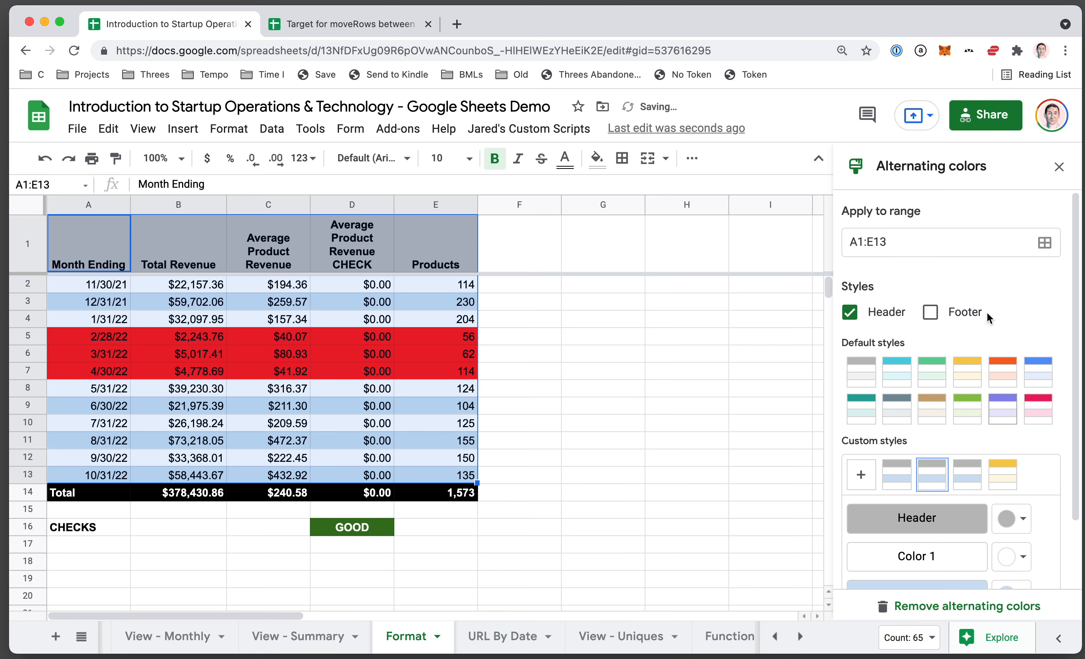
Step: Apply the crimson and pink default alternating color style to A1:E13 and close the alternating colors settings
scroll(924, 331, down, 3)
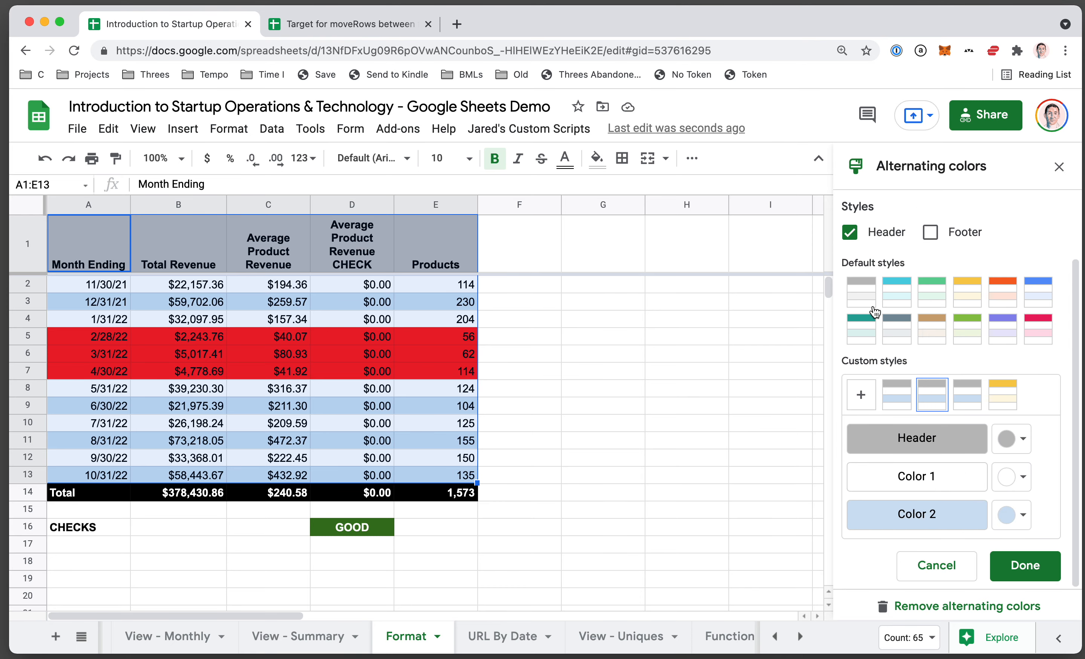
click(1038, 329)
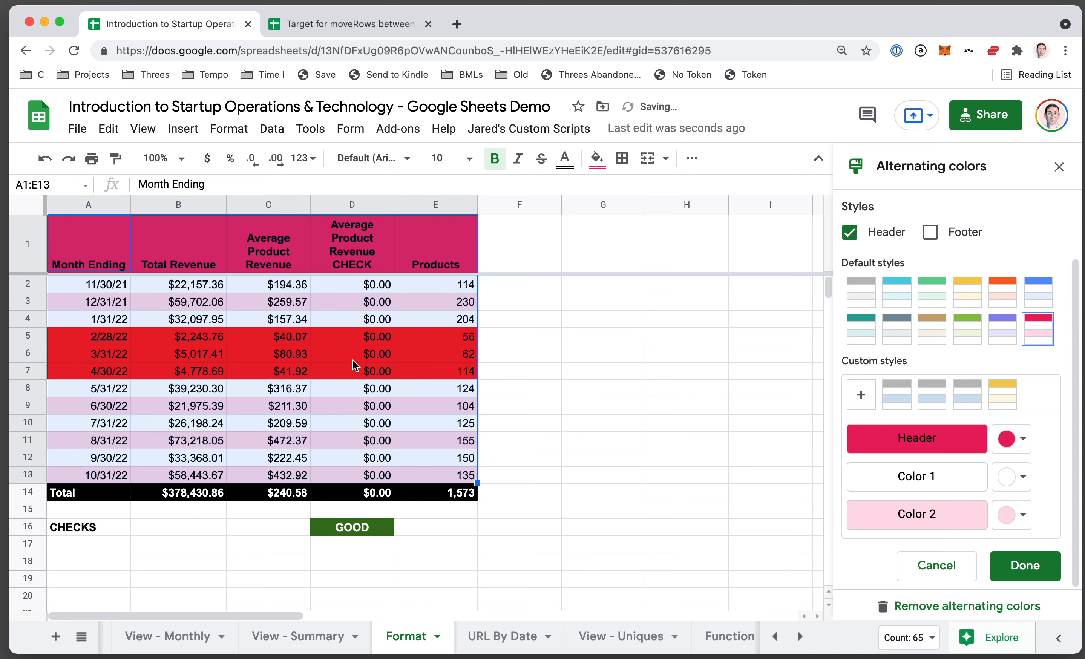
click(200, 411)
click(1060, 167)
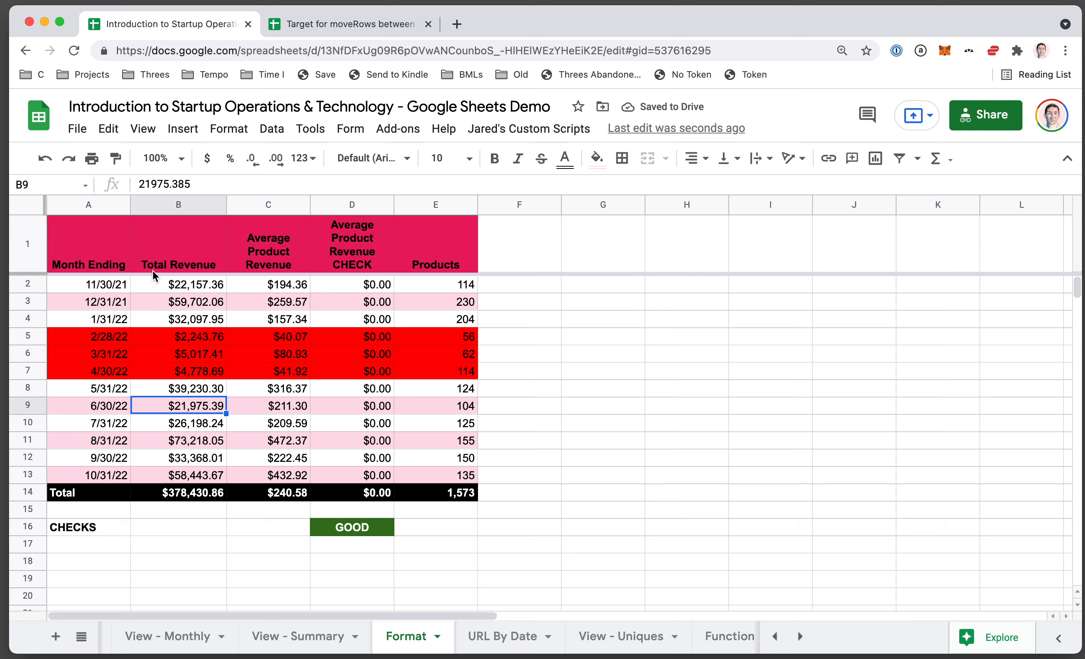
Step: Widen the Month Ending column and narrow the Average Product Revenue and Total Revenue columns
click(117, 264)
key(super+shift+Right)
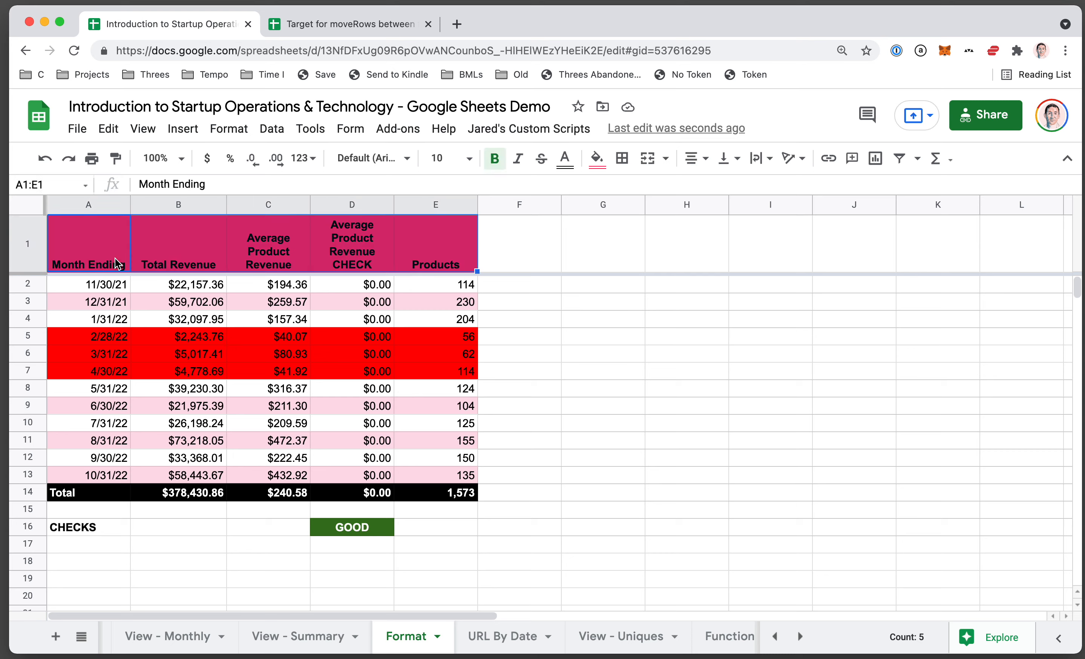
double_click(129, 205)
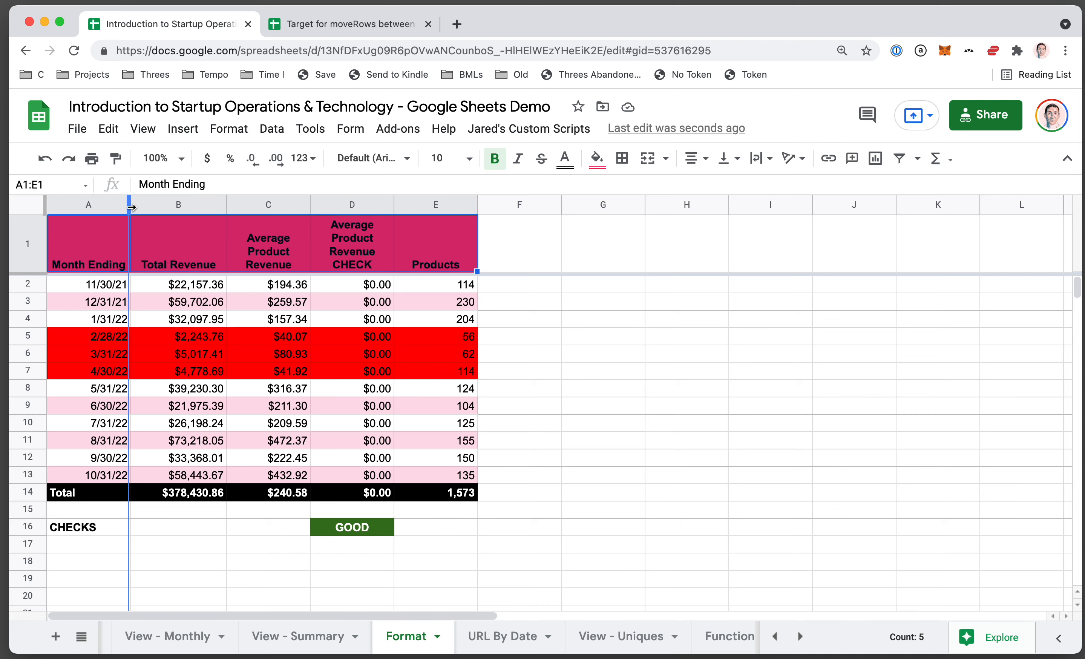
drag(130, 207, 157, 207)
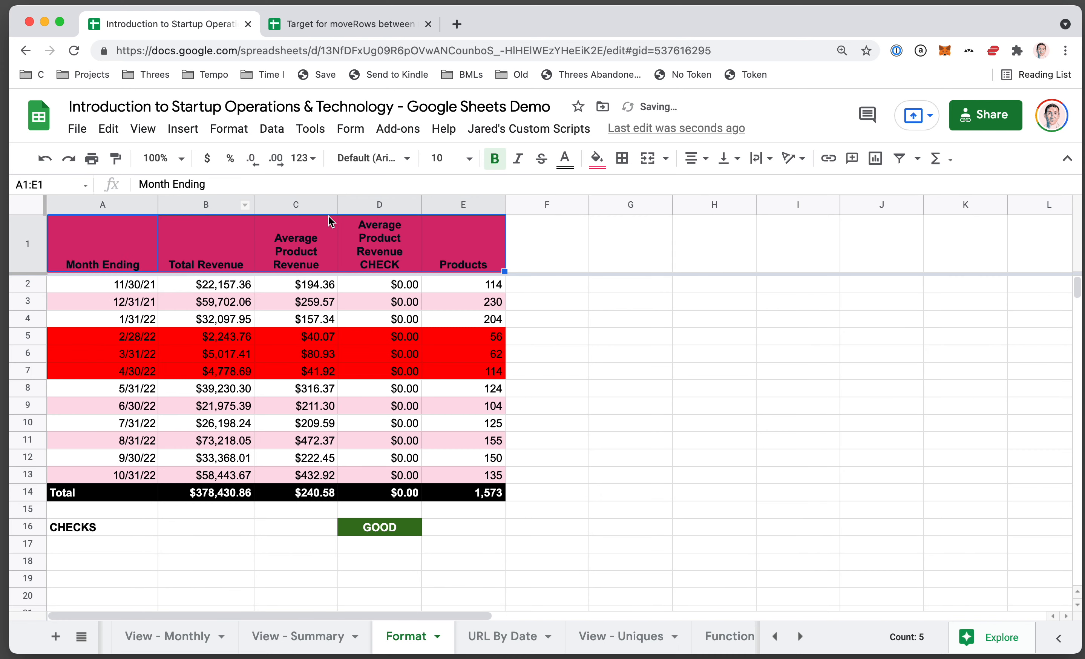
mouse_move(338, 205)
mouse_down()
mouse_move(430, 208)
mouse_move(329, 205)
mouse_up()
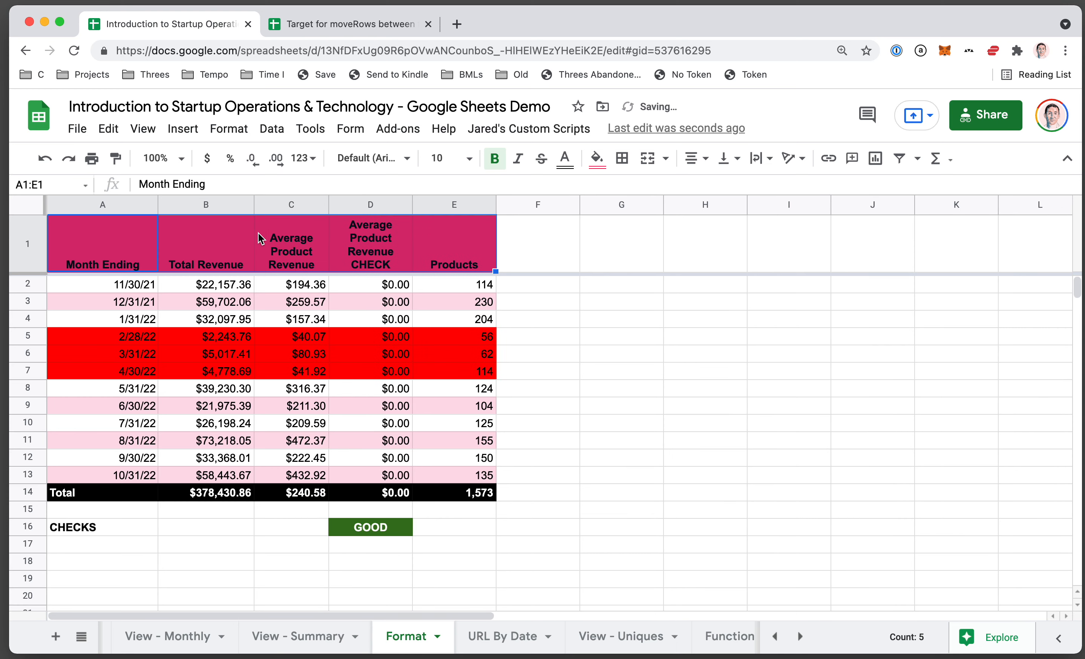
drag(254, 205, 230, 205)
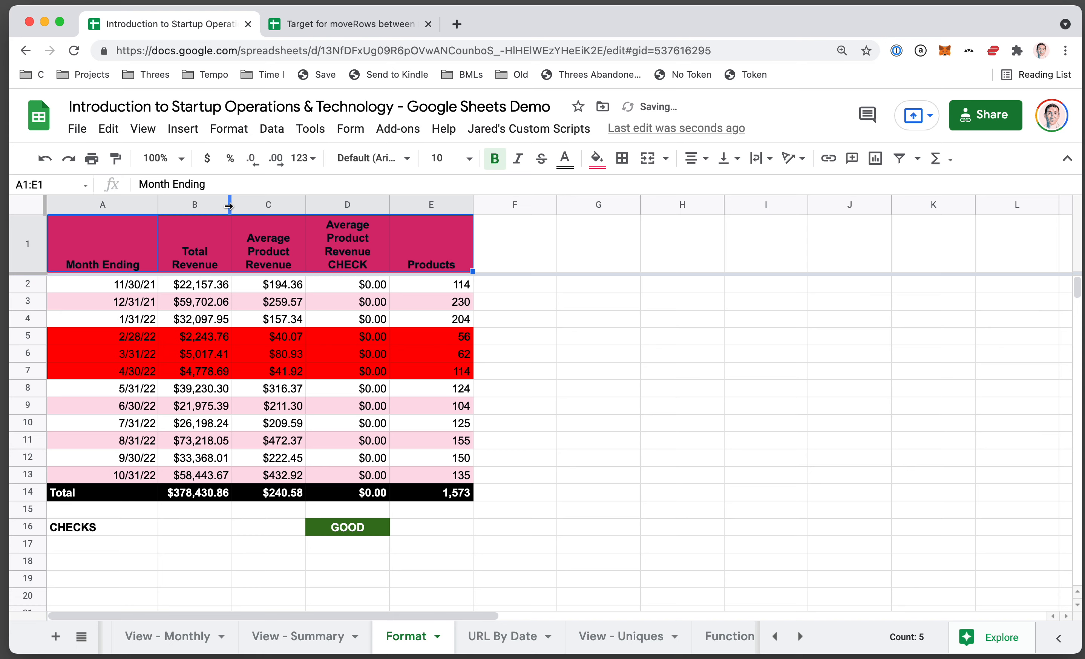
Step: Set the font size of the header row A1:E1 to 12
click(107, 266)
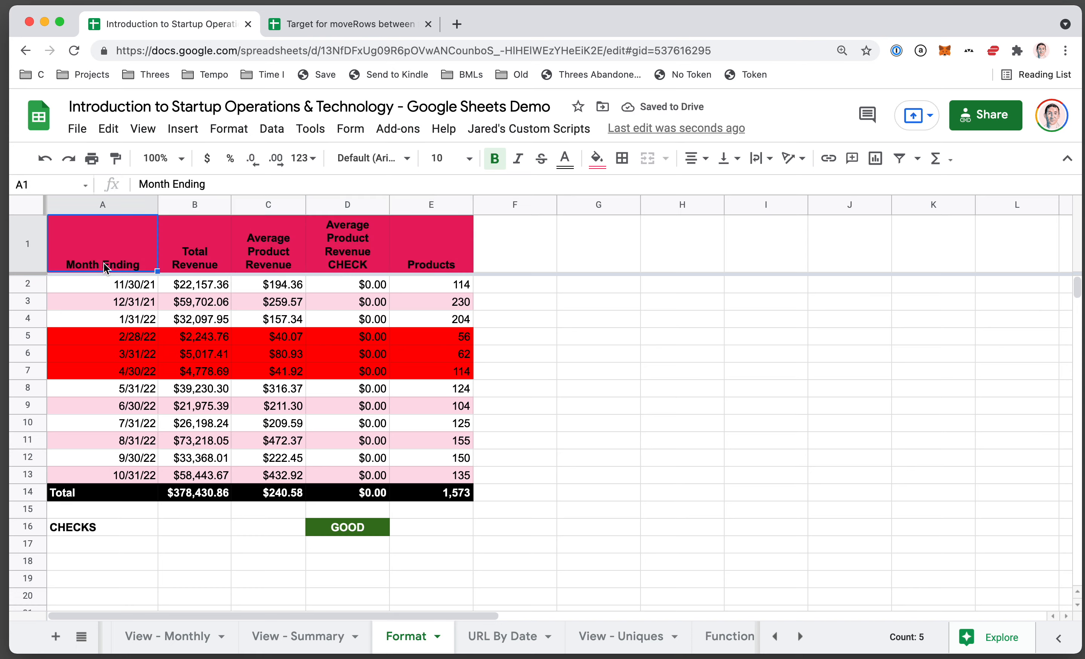
key(super+shift+Right)
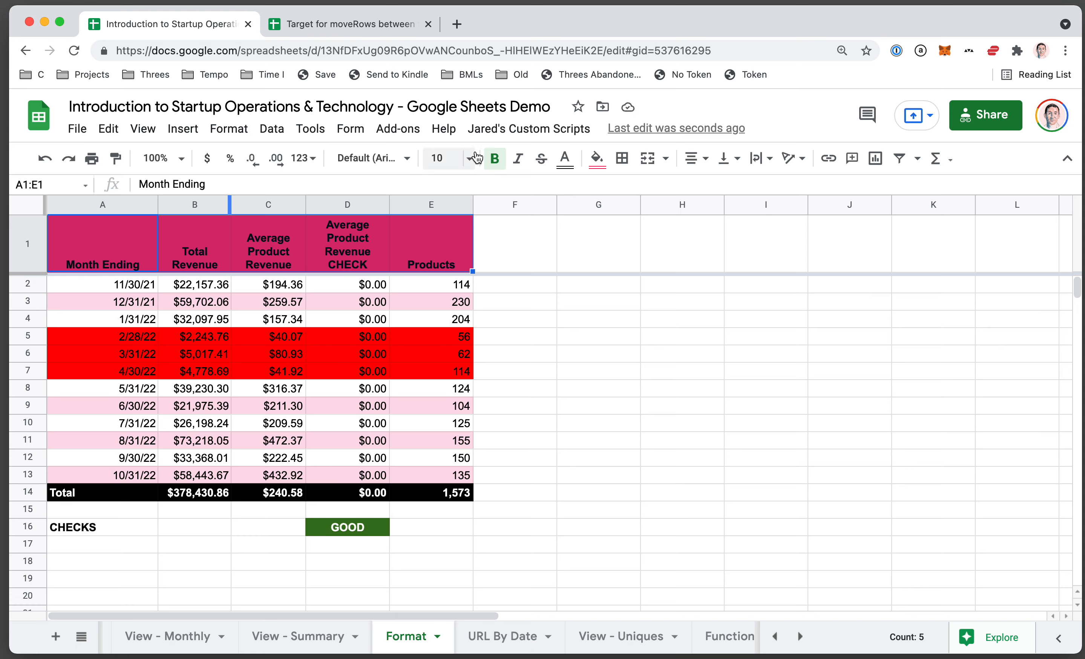
click(465, 160)
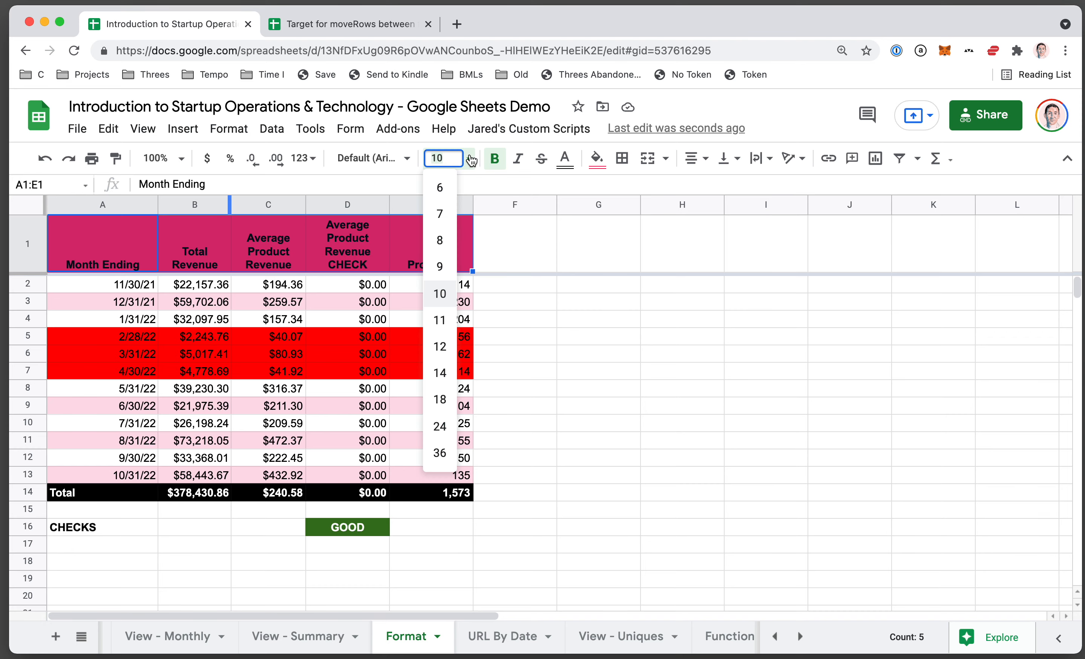
click(438, 342)
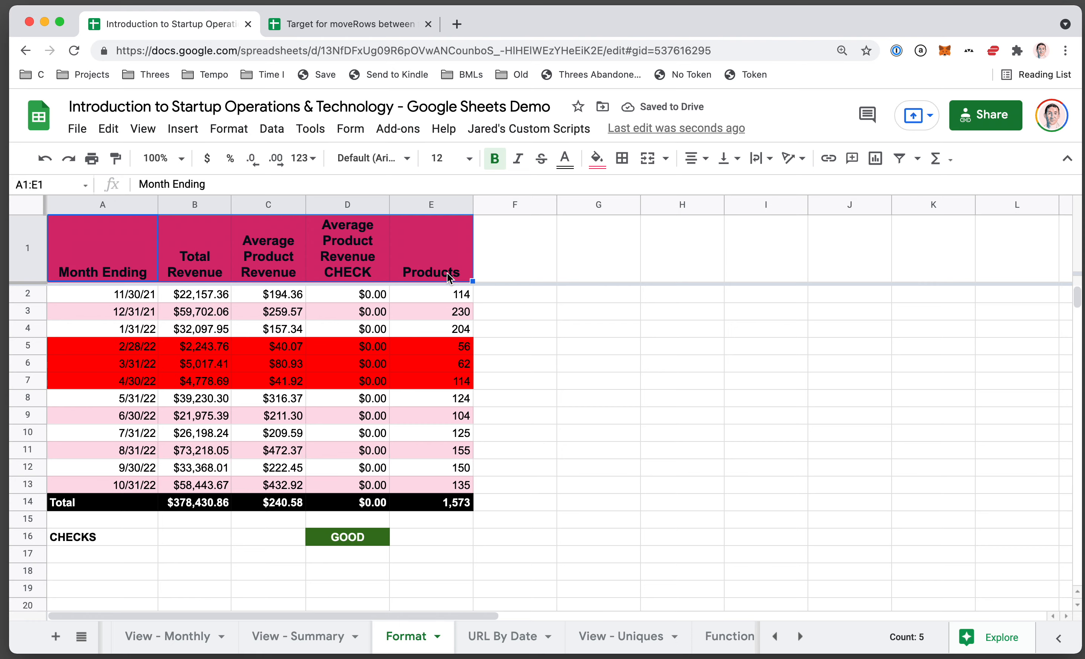
Step: Freeze the first column of the sheet and check that it stays in place while scrolling
click(195, 260)
key(Down)
click(183, 262)
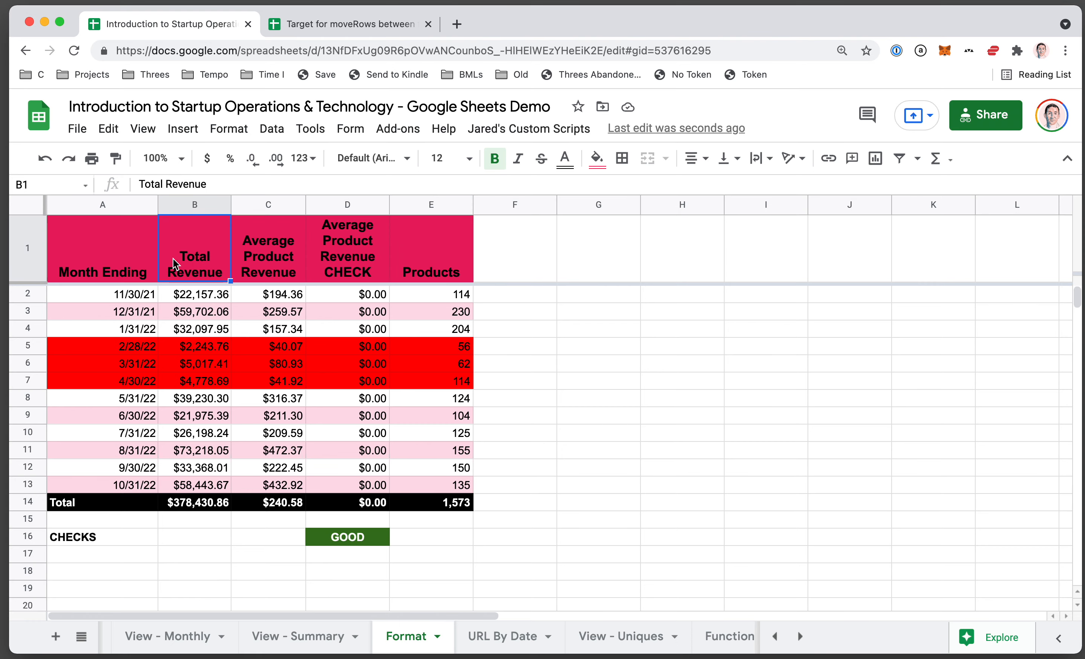
click(144, 272)
click(142, 128)
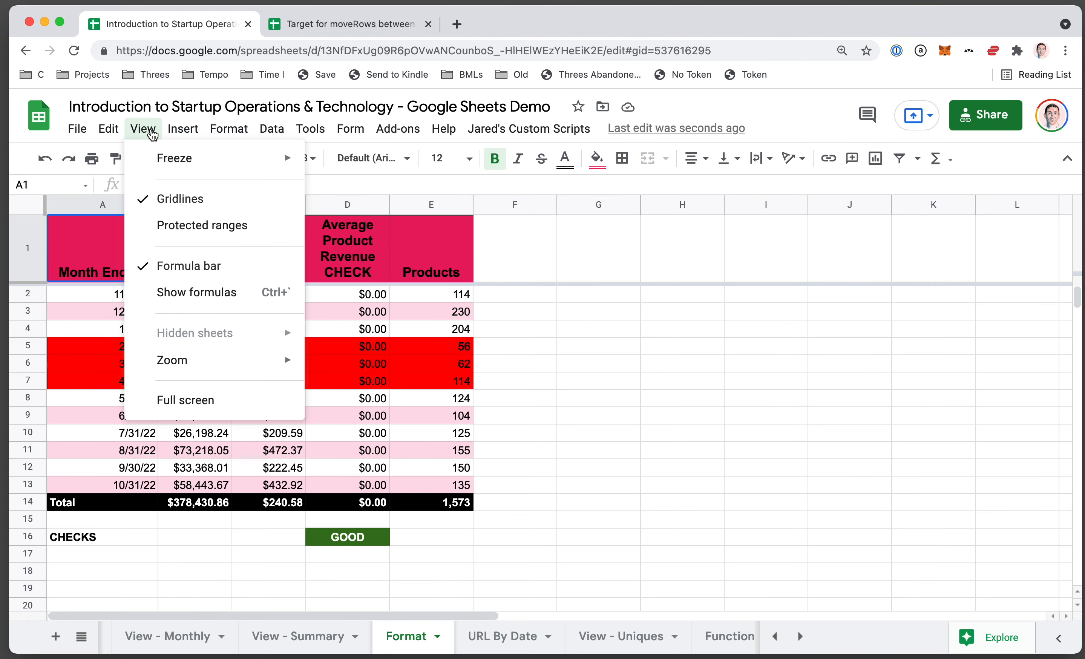
mouse_move(170, 158)
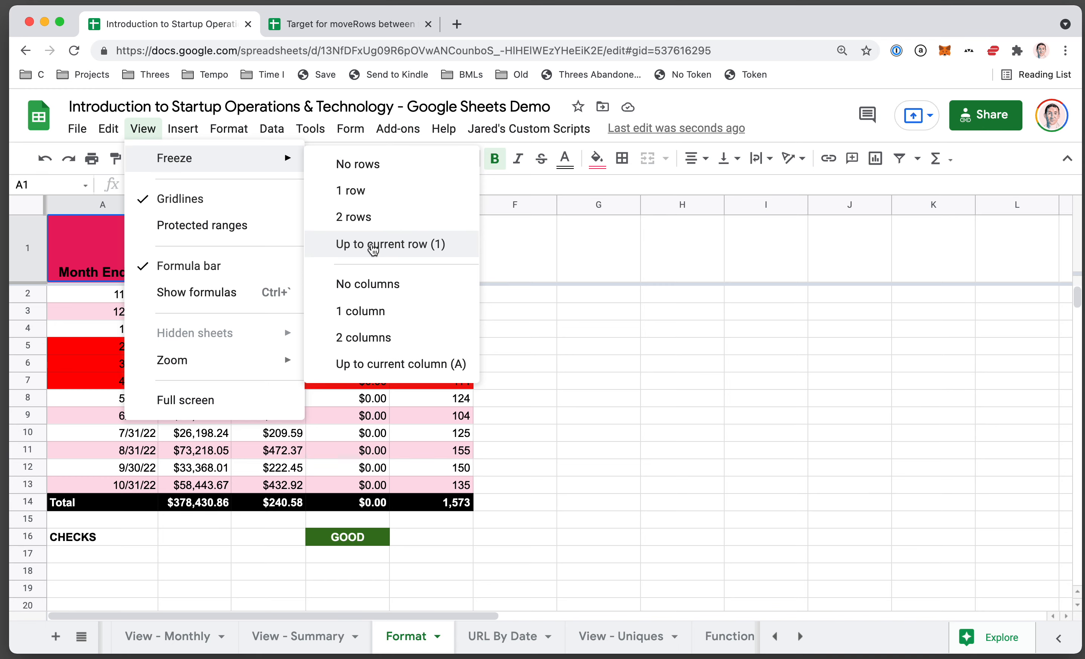
click(368, 311)
scroll(289, 370, right, 5)
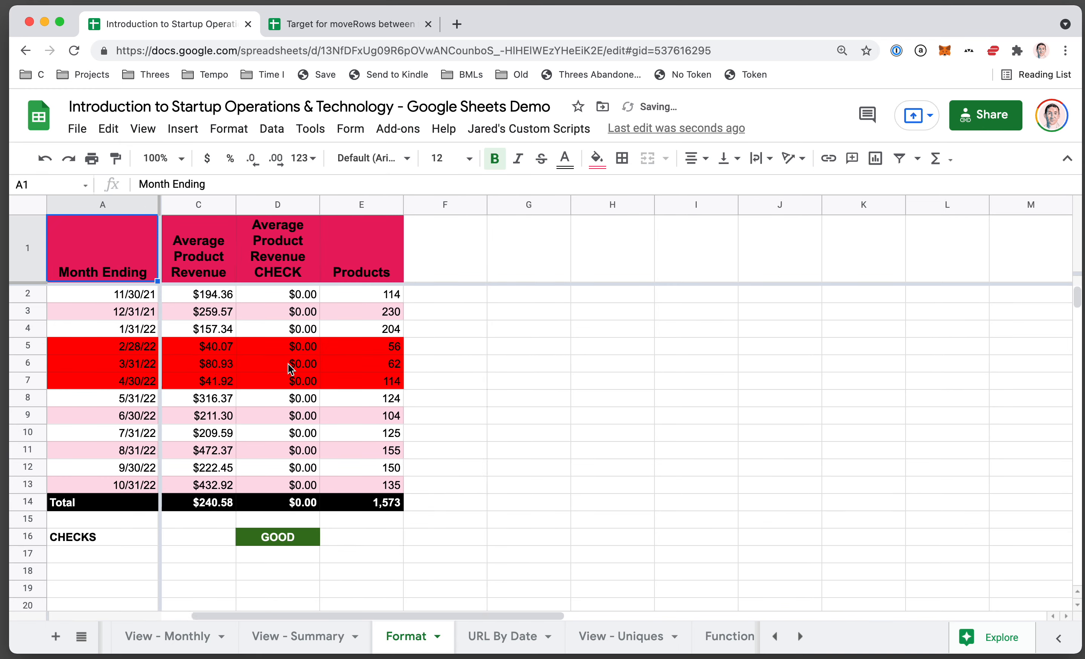
scroll(289, 370, left, 5)
scroll(289, 370, down, 2)
scroll(289, 370, up, 2)
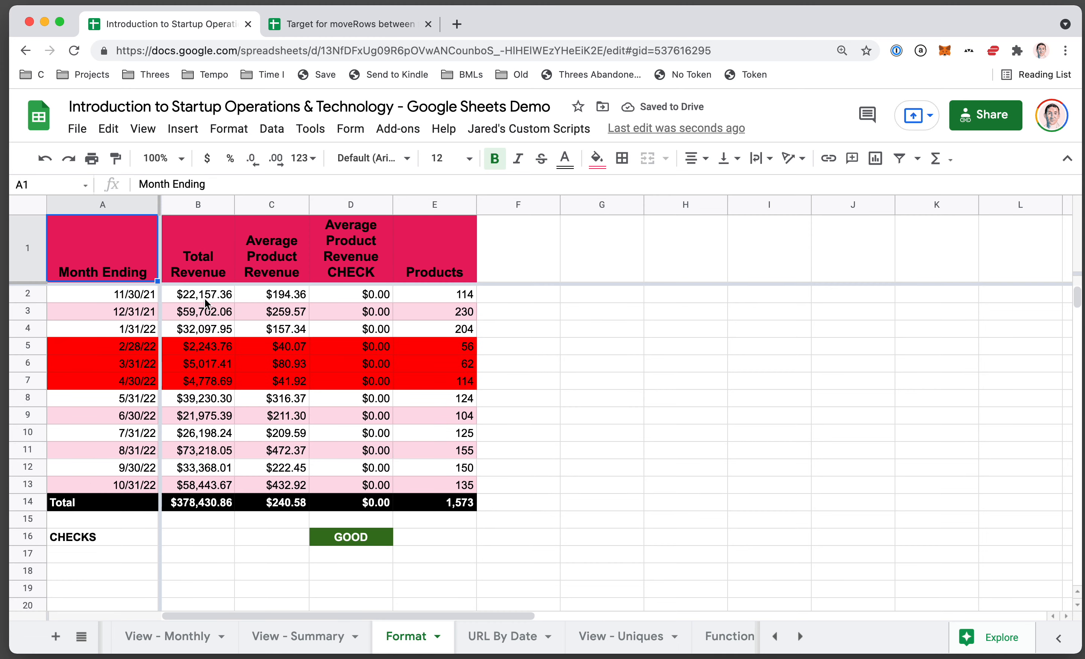
Step: Narrow the Month Ending column so its header wraps onto two lines, and widen the Total Revenue column slightly
click(168, 253)
key(Left)
key(ctrl+shift+Right)
click(195, 311)
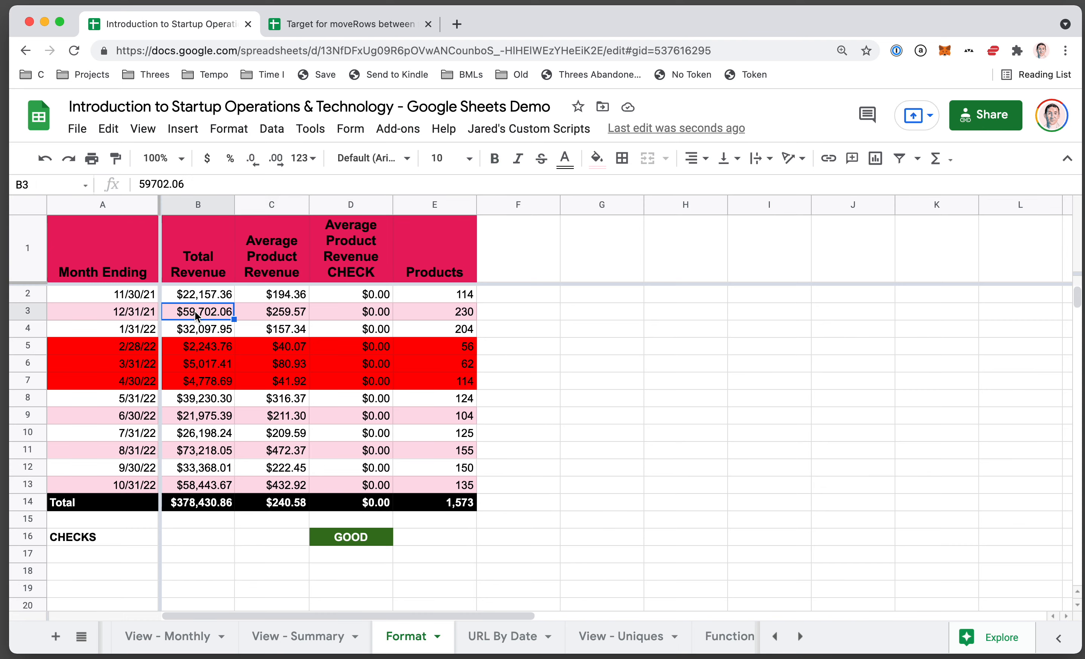
drag(157, 206, 132, 205)
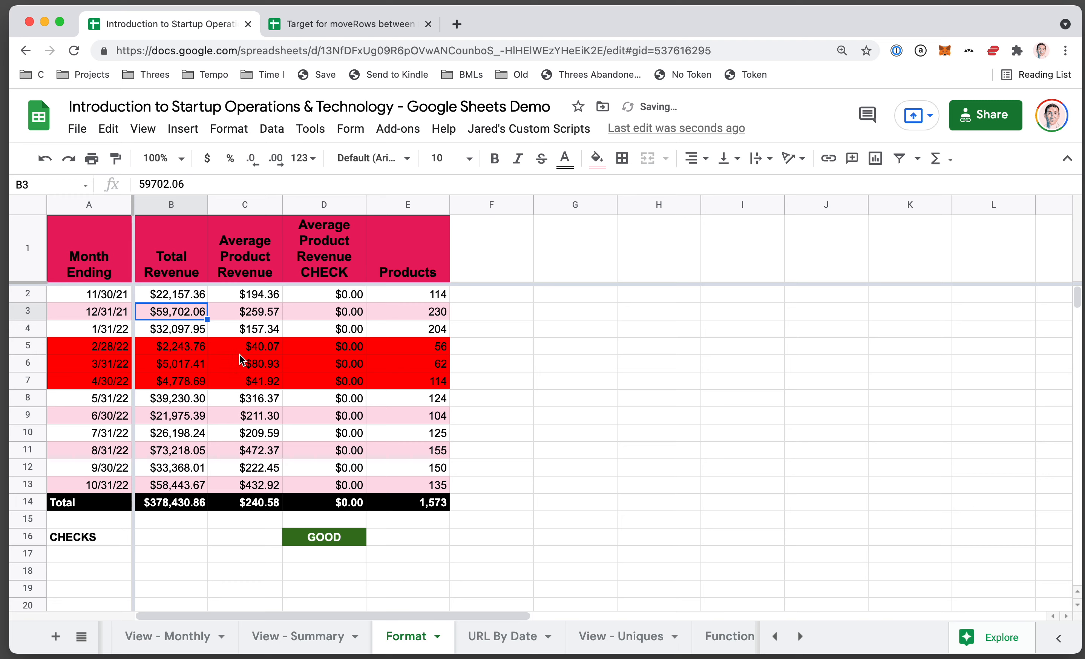
drag(208, 205, 220, 204)
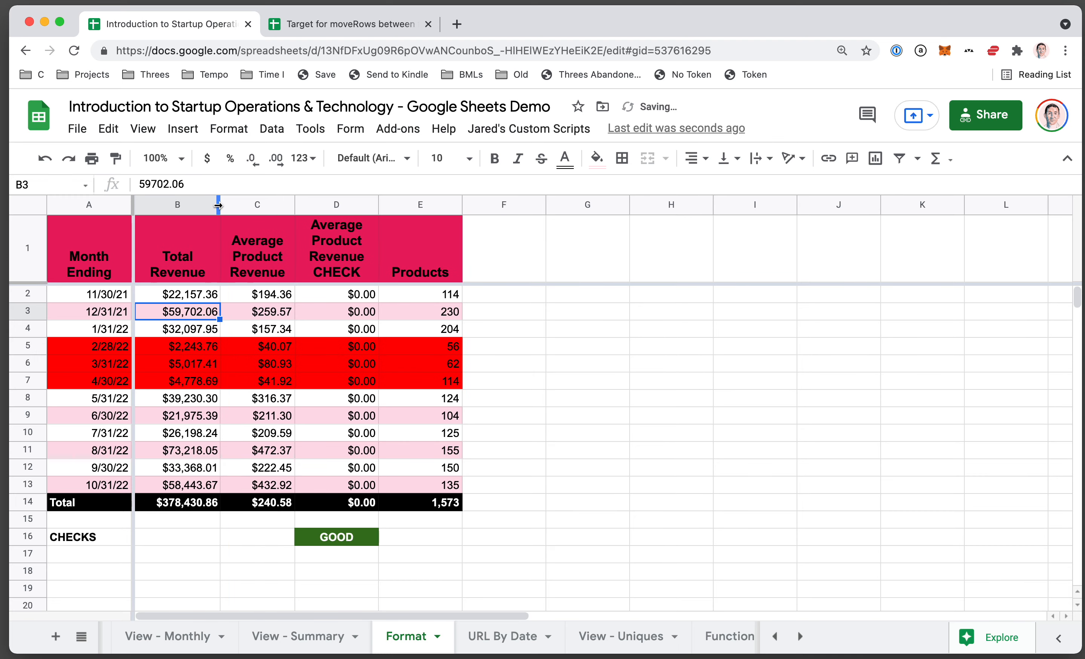
Step: Center the month-ending dates in A2:A13 horizontally
click(275, 319)
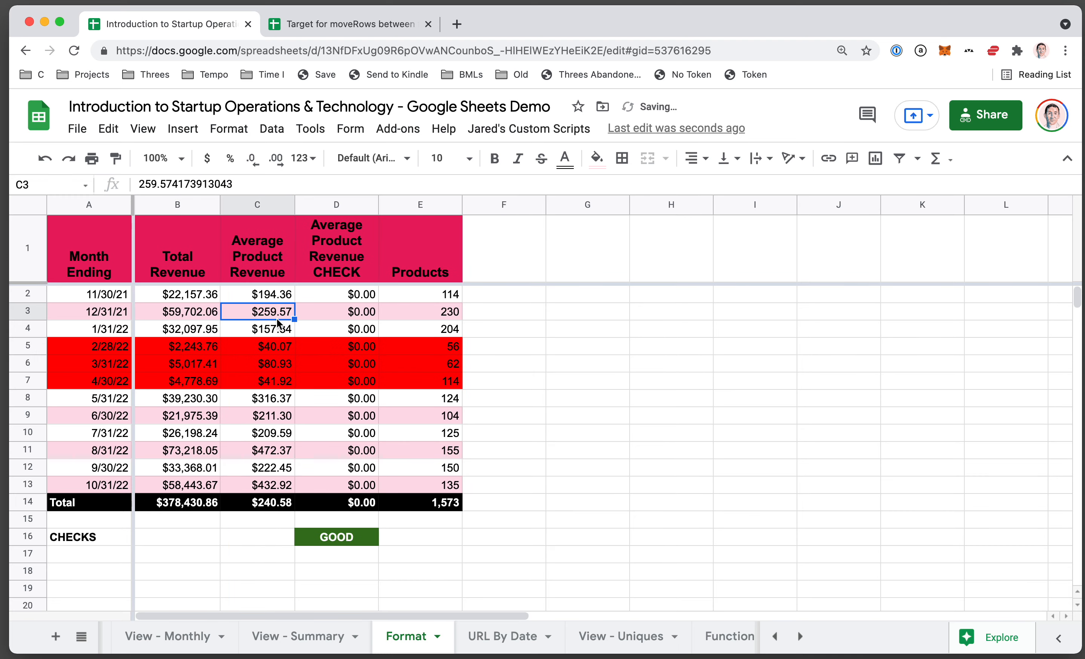
key(super+Left)
key(shift+super+Right)
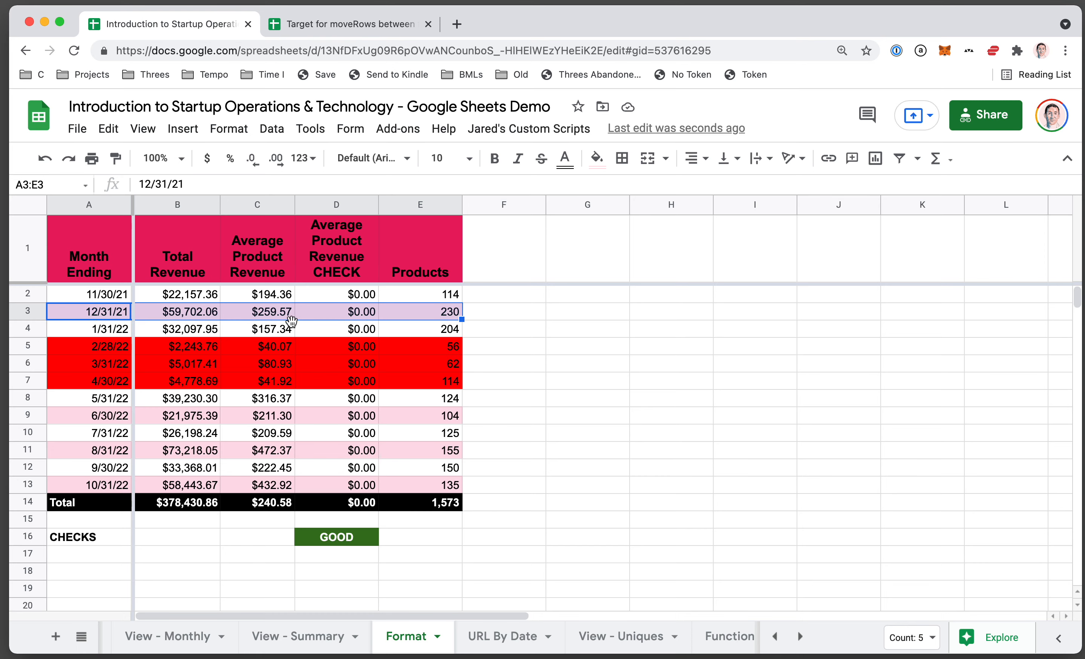
click(60, 295)
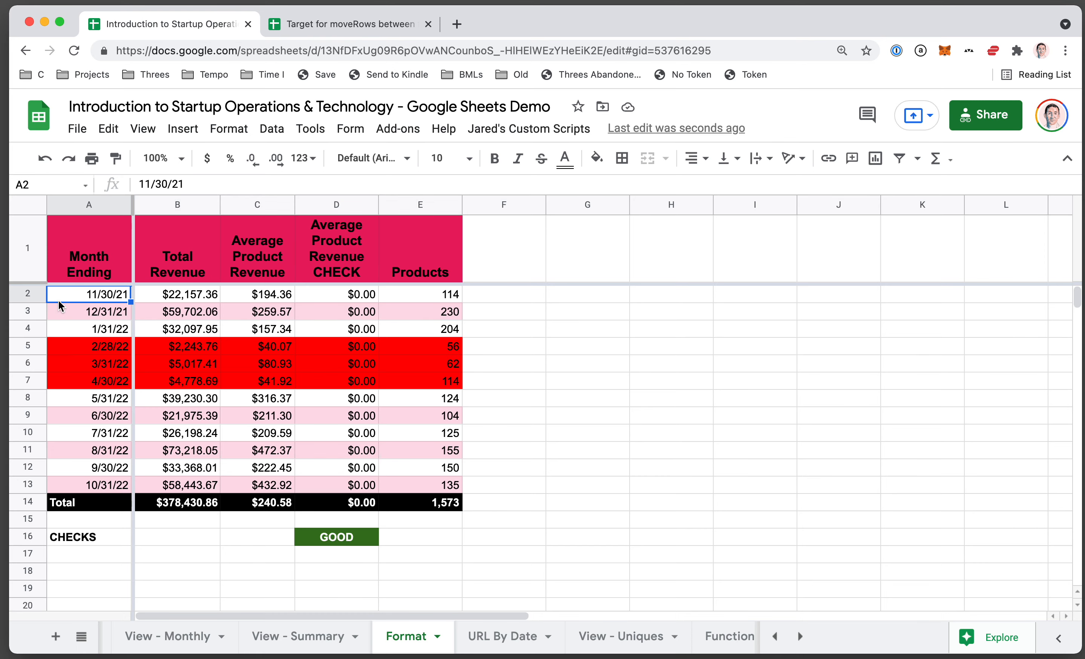
key(shift+super+Down)
click(694, 159)
click(710, 182)
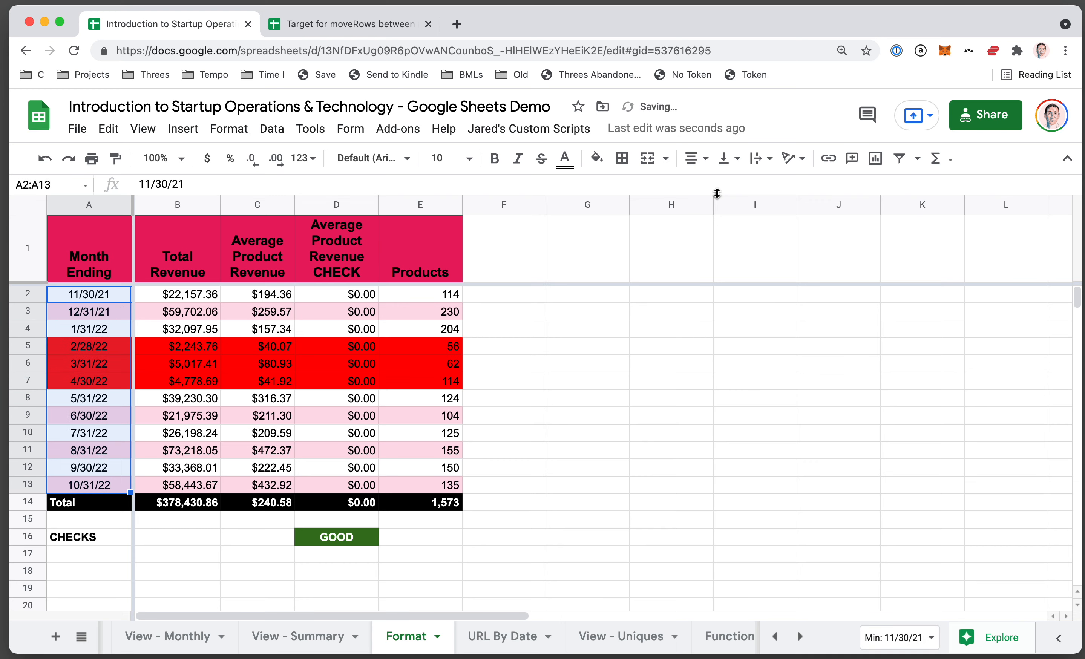
Step: Try the overflow and clip text wrapping options on header cell D1 and return it to wrap
click(268, 246)
click(334, 249)
click(760, 159)
click(757, 189)
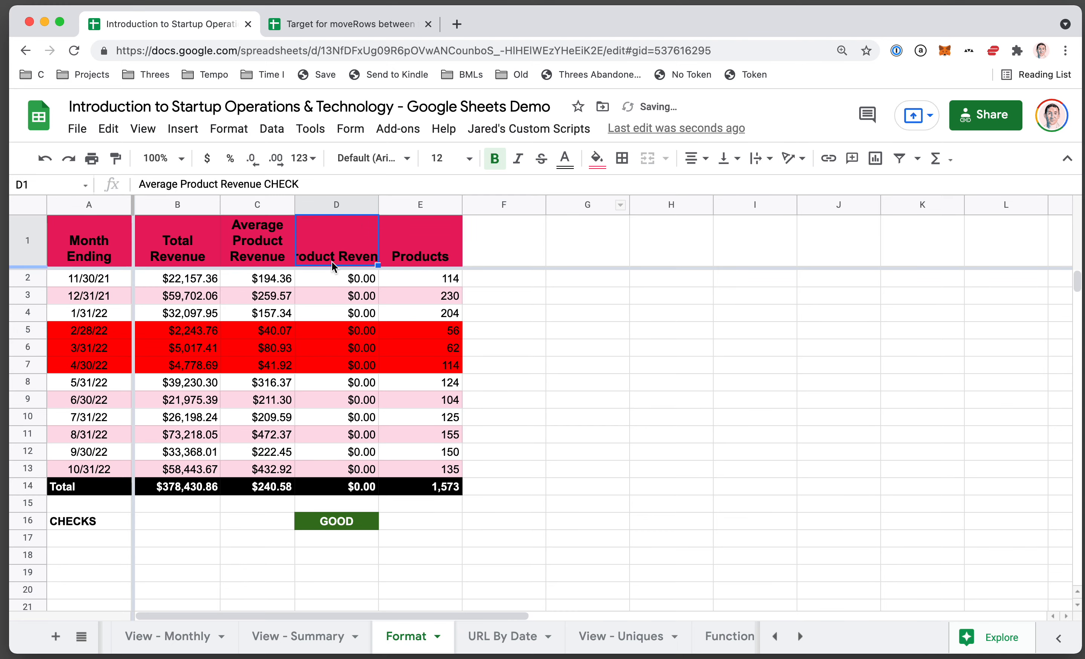
click(758, 159)
click(798, 188)
click(760, 159)
click(778, 188)
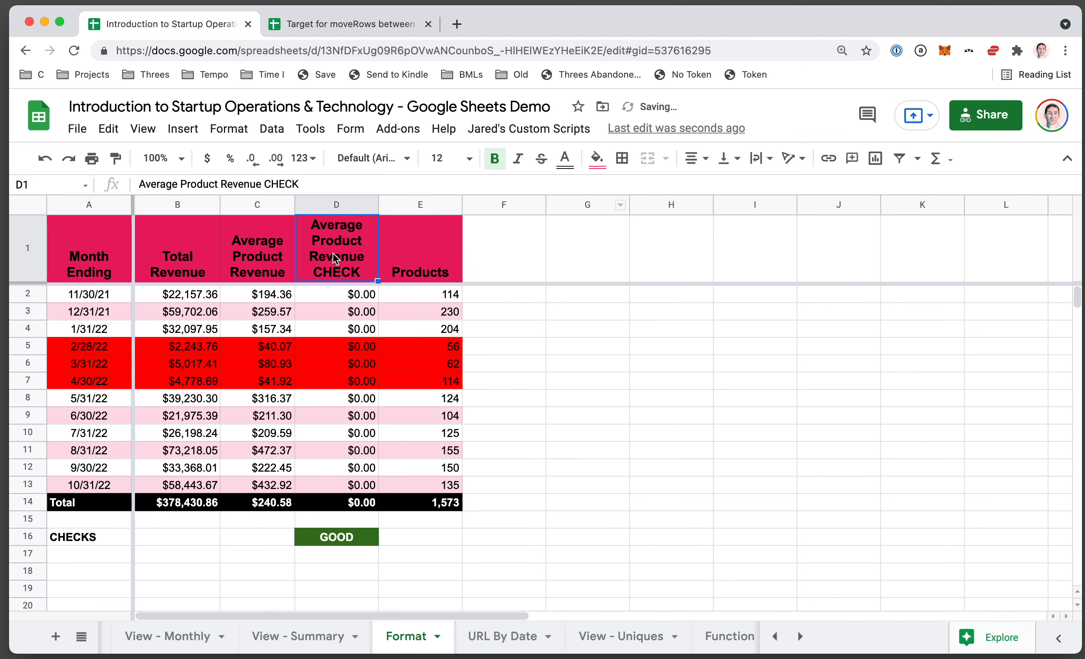
Step: Widen the Average Product Revenue CHECK column slightly and look over the available formatting options
mouse_move(378, 205)
mouse_down()
mouse_move(451, 209)
mouse_move(487, 232)
mouse_move(486, 207)
mouse_move(391, 208)
mouse_up()
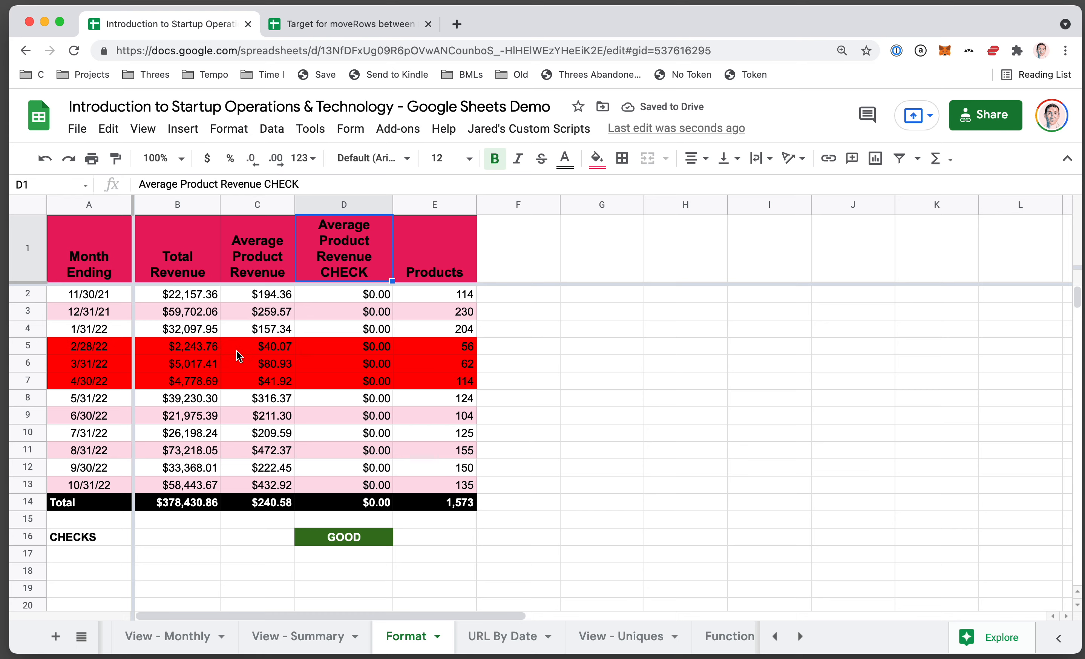
click(223, 382)
click(229, 129)
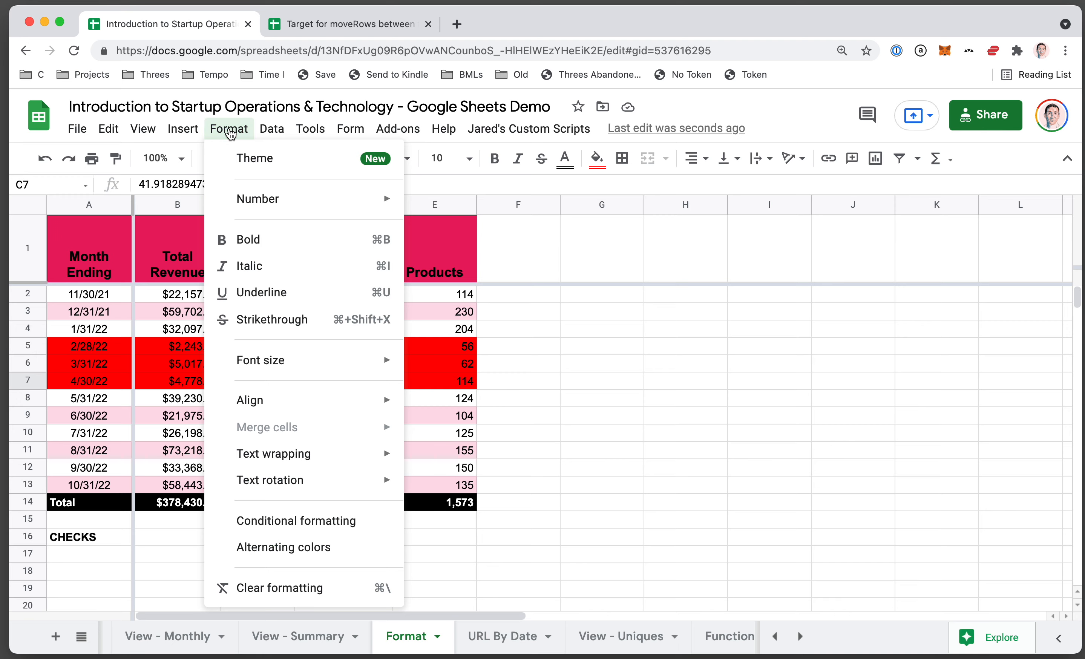
click(229, 130)
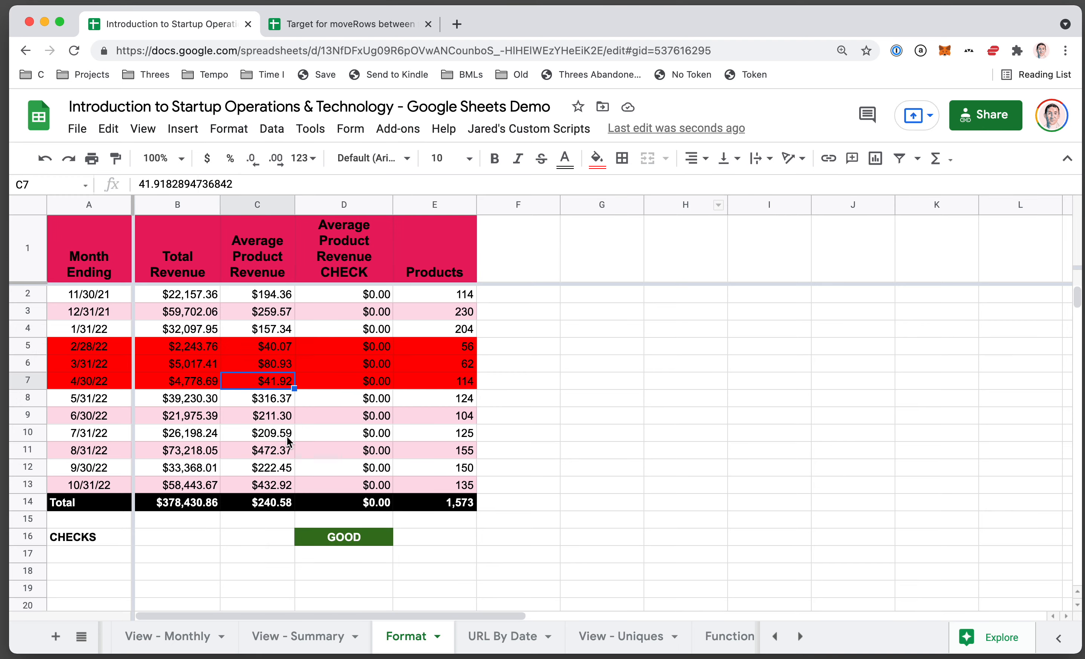
click(262, 433)
Step: Set the font size of the whole table A1:E14 to 10
click(167, 264)
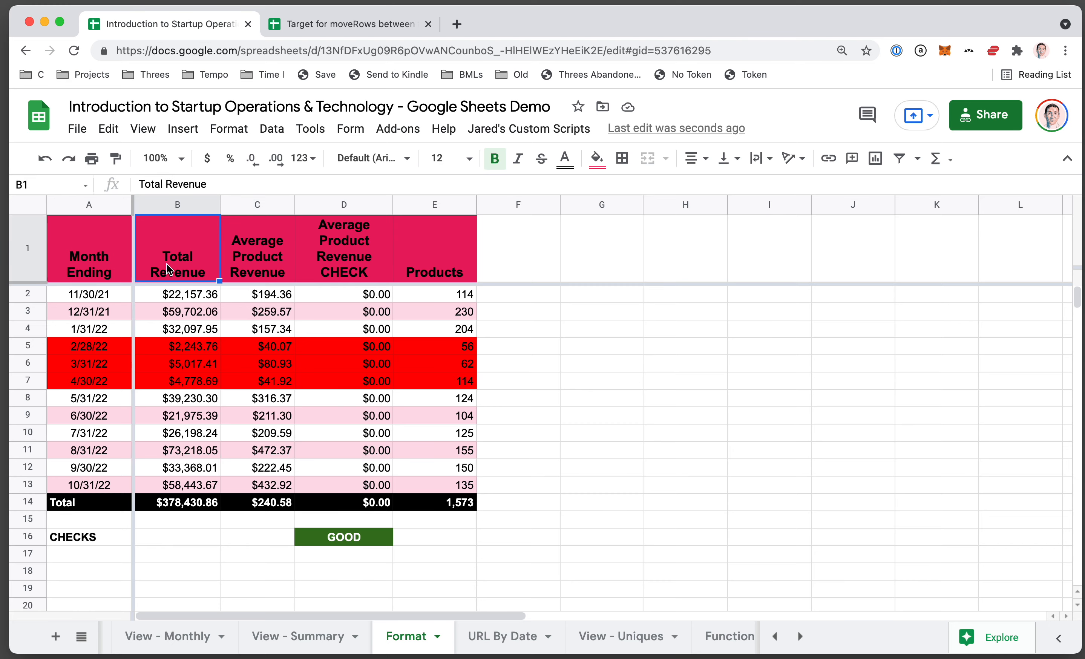
key(Left)
key(ctrl+shift+Down)
key(ctrl+shift+Right)
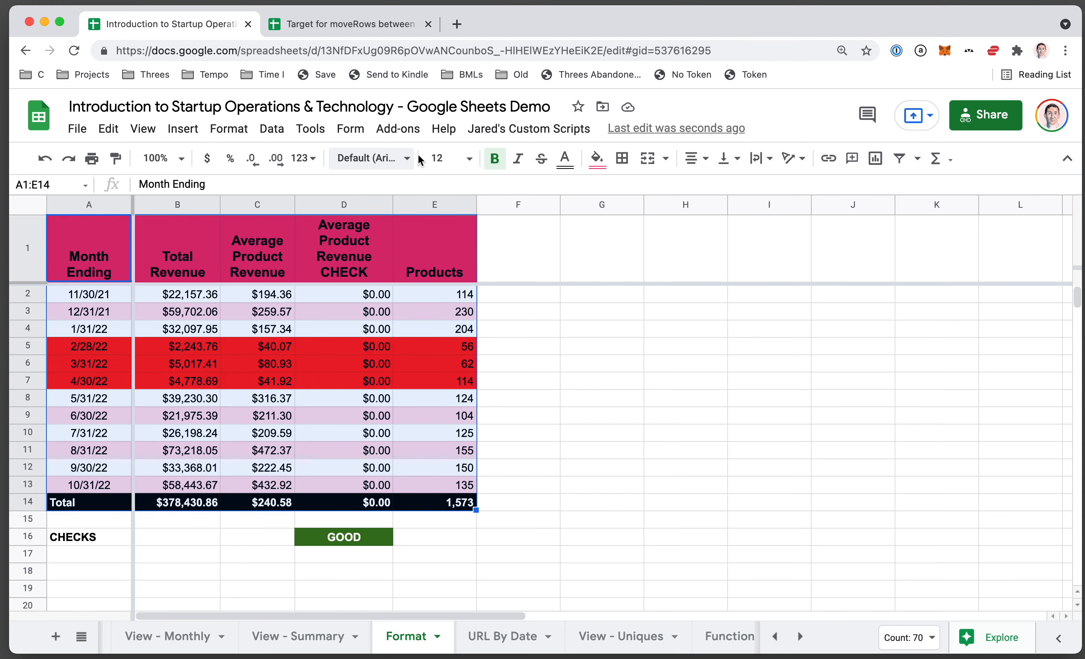
click(437, 158)
text(10)
key(Return)
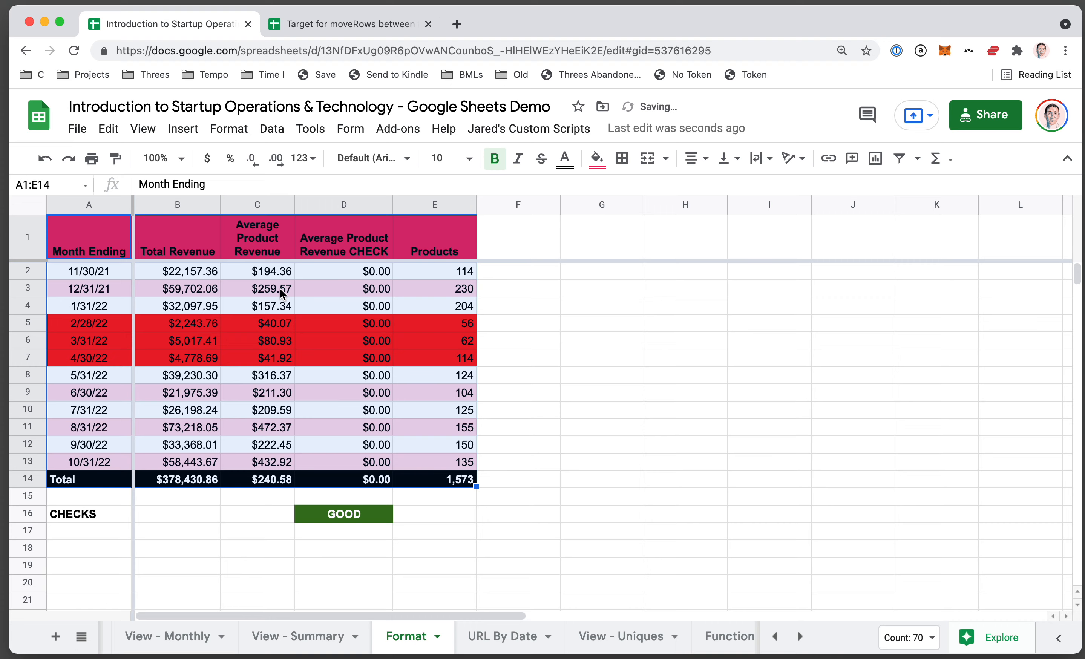
click(315, 307)
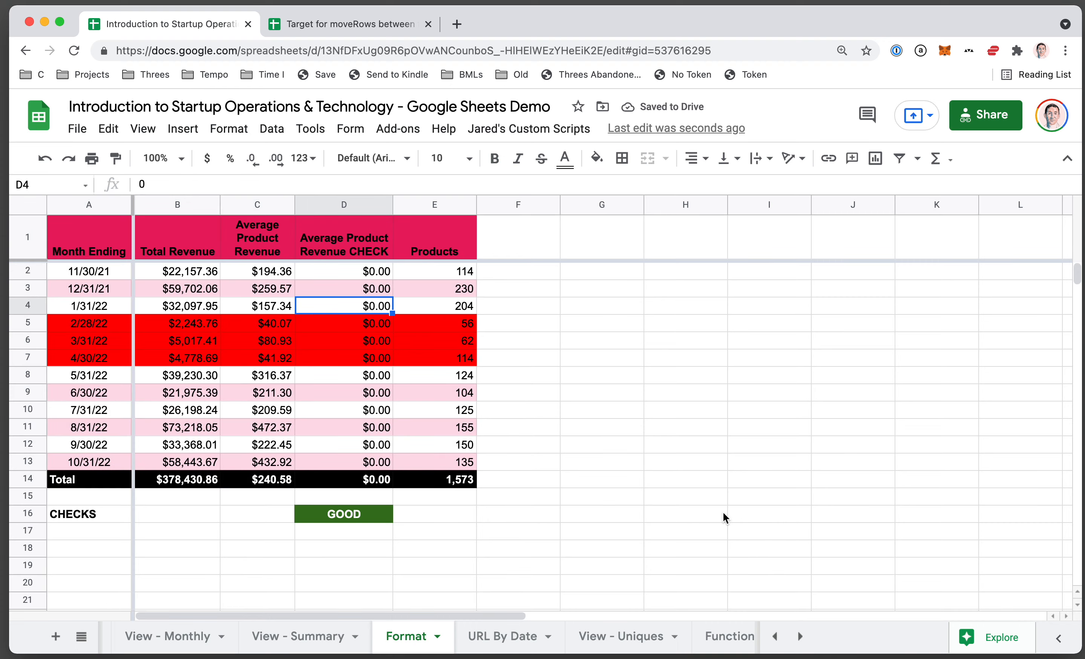
key(super+equal)
key(super+equal)
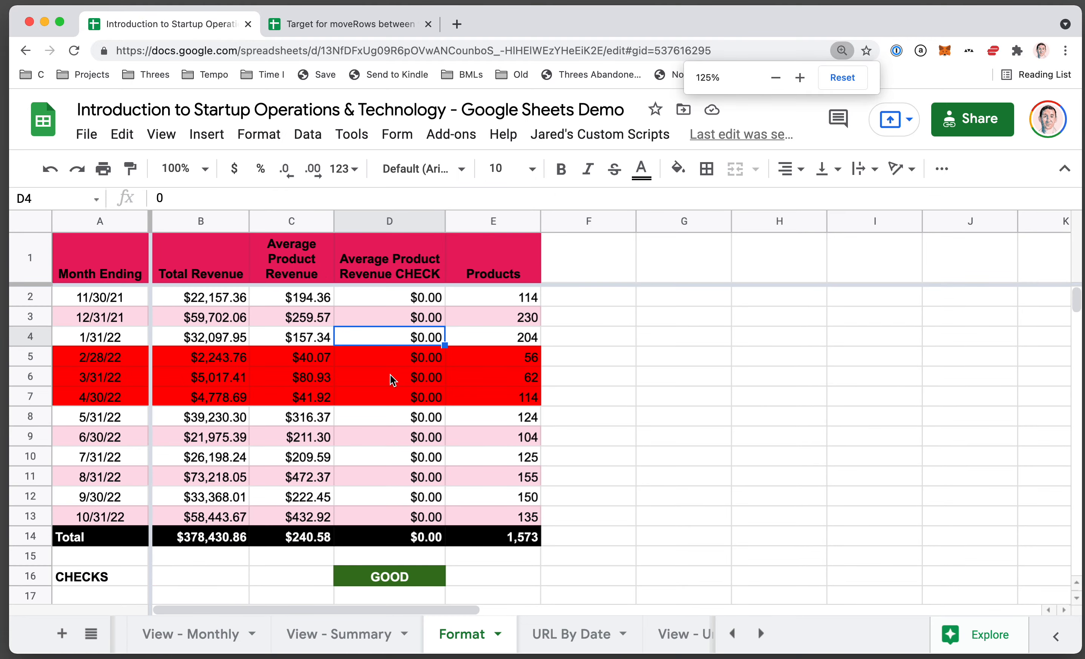
key(super+minus)
click(287, 428)
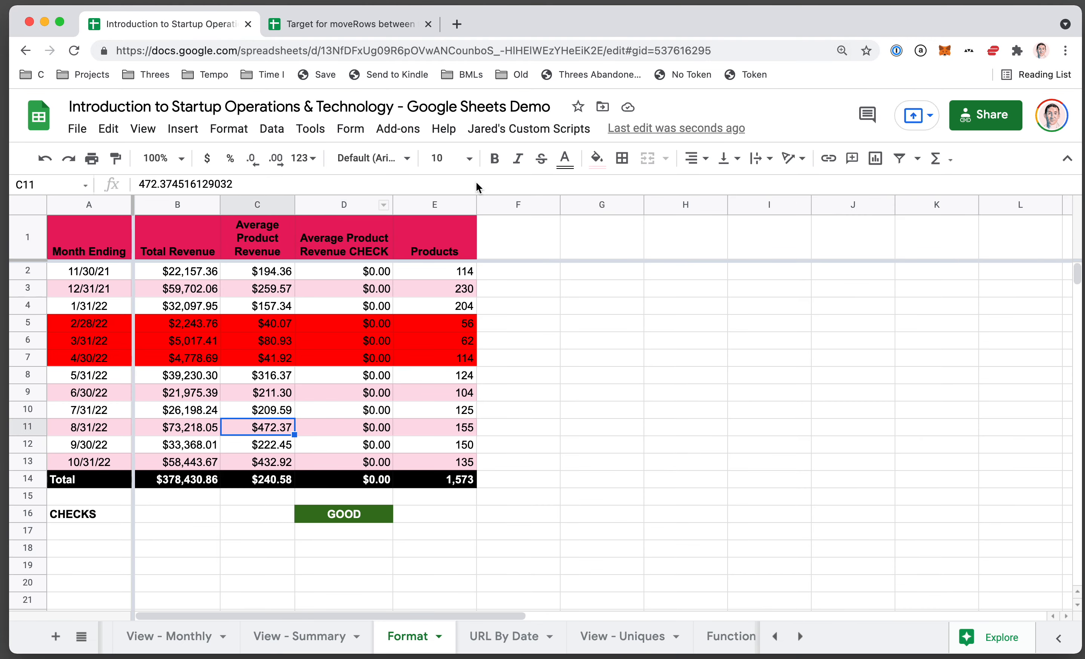
click(202, 290)
key(super+Home)
key(super+plus)
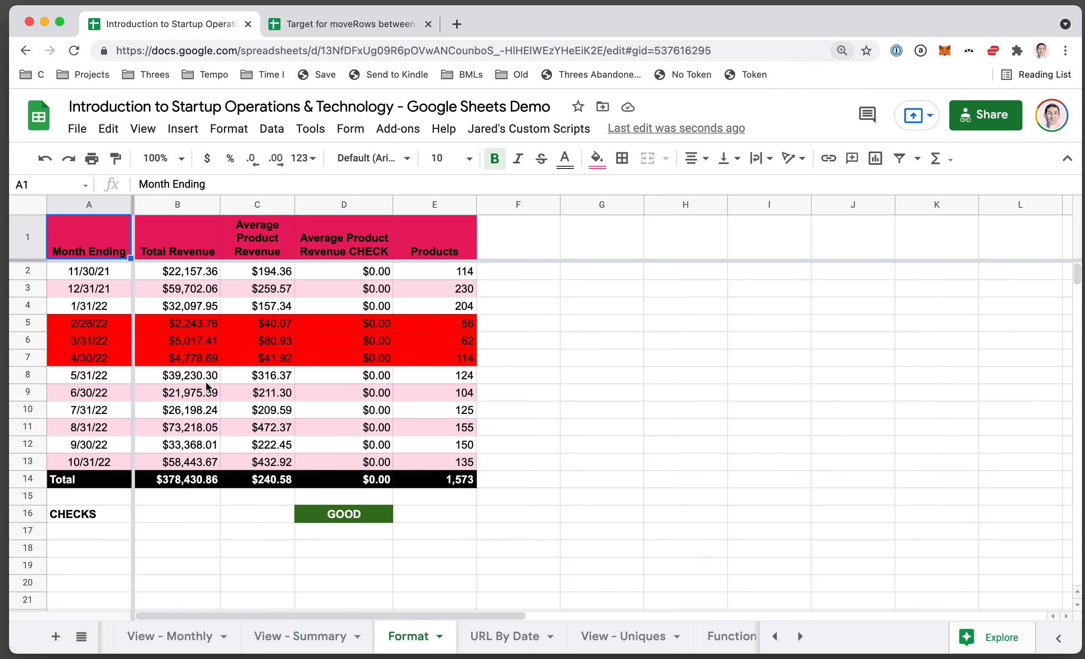
click(206, 382)
key(super+Home)
click(228, 128)
Step: Examine the red-highlighted rows A5:E7 for February to April 2022, including their average product revenue in C5:C7
drag(89, 323, 466, 358)
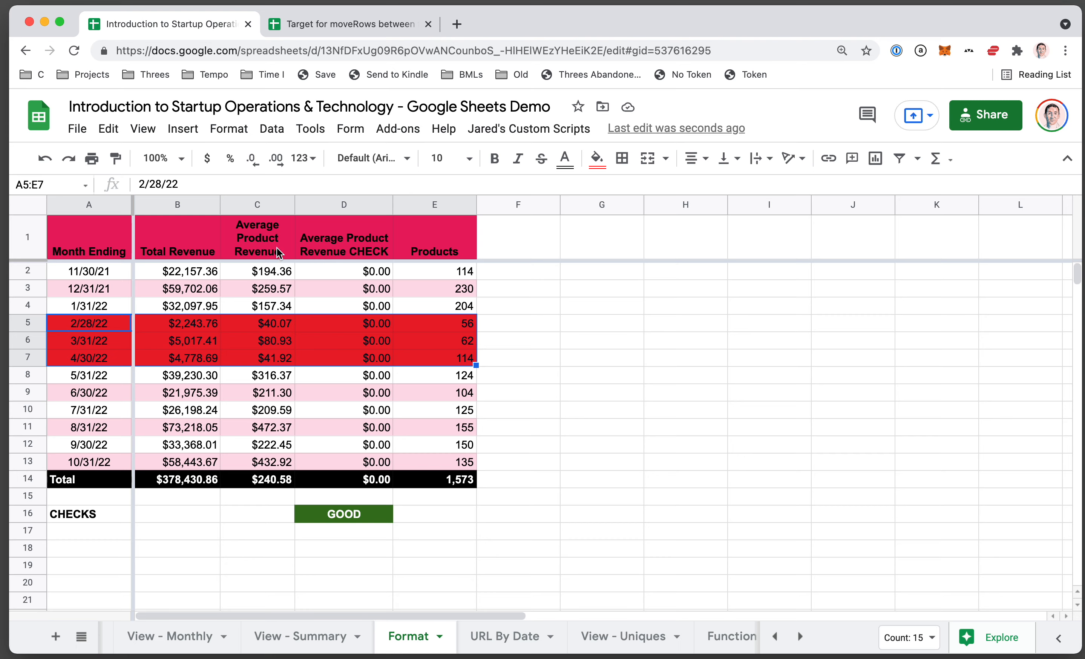
drag(277, 324, 277, 359)
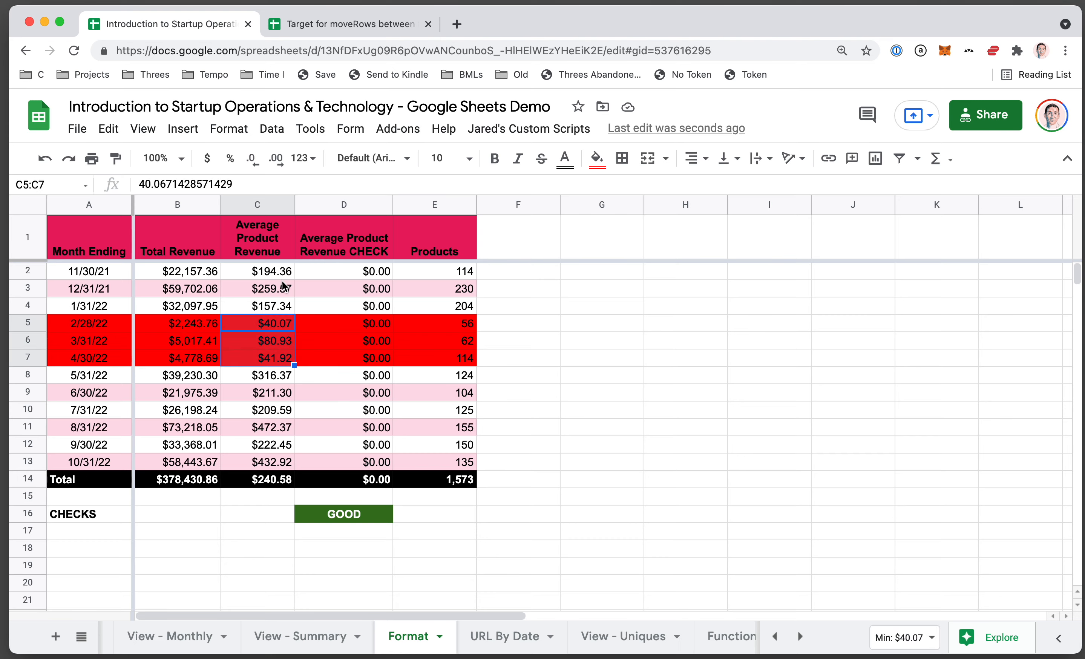
click(195, 340)
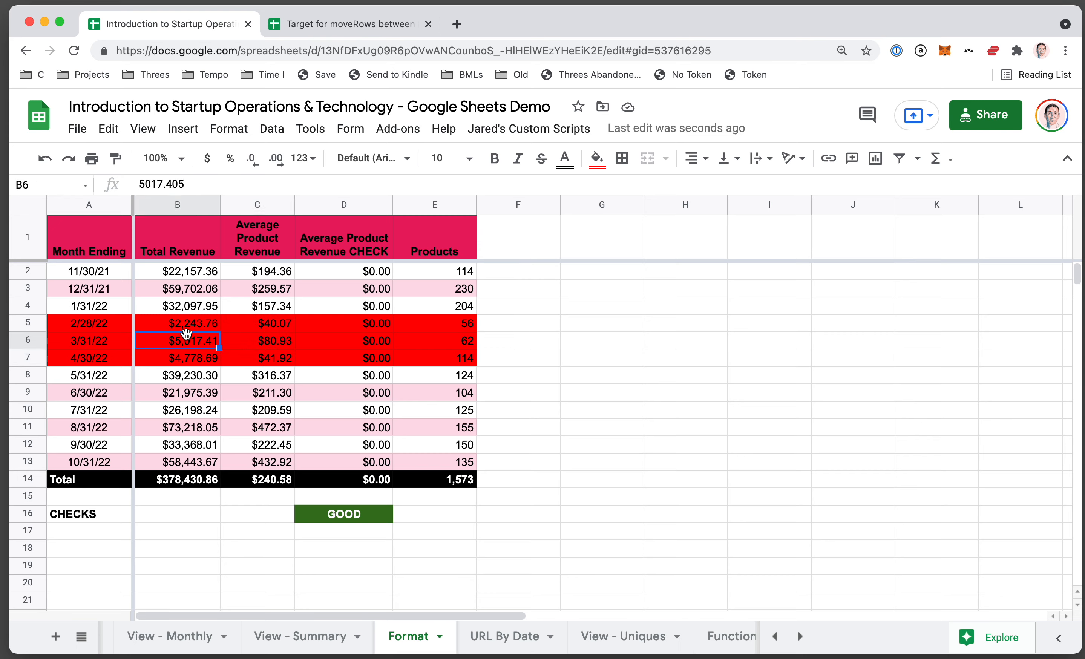
key(Left)
key(Up)
key(shift+Down)
key(shift+Down)
key(shift+super+Right)
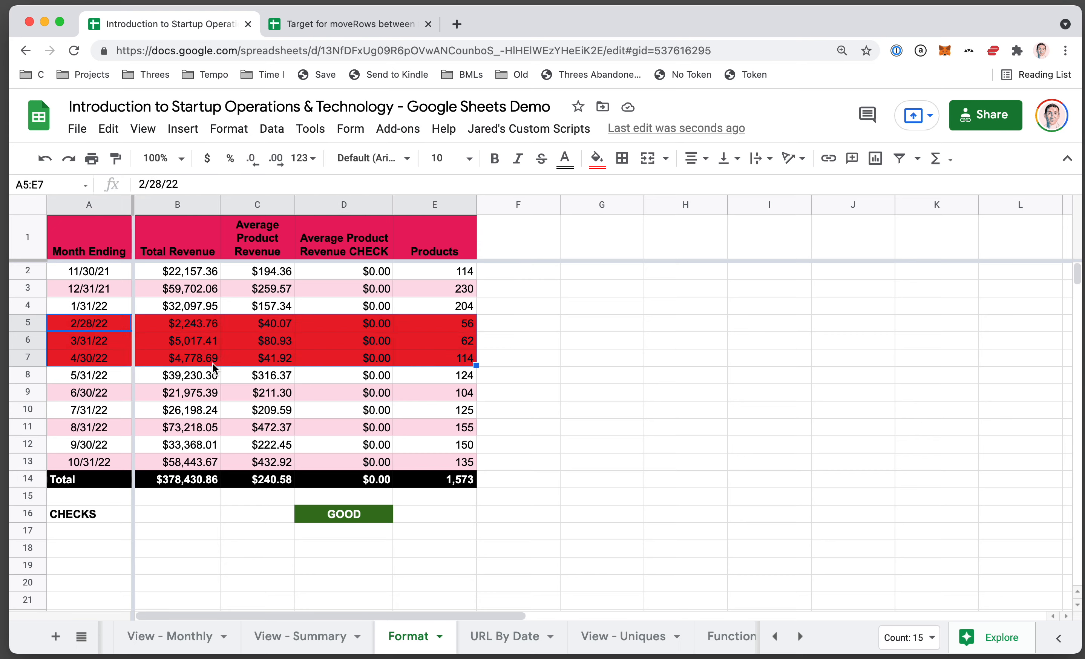
click(340, 426)
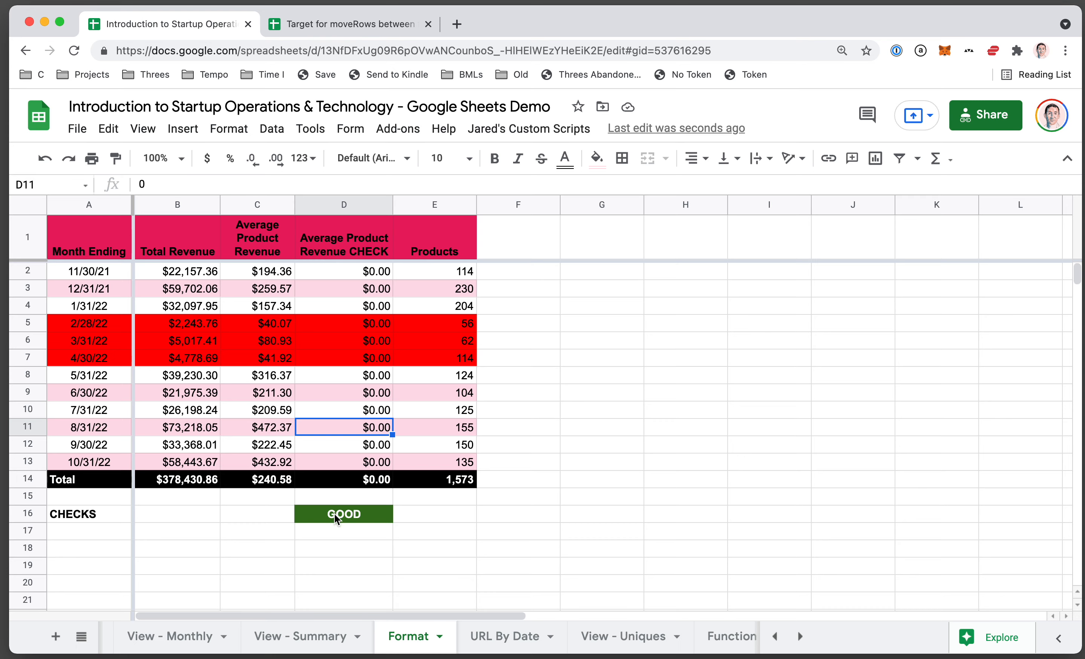
click(198, 327)
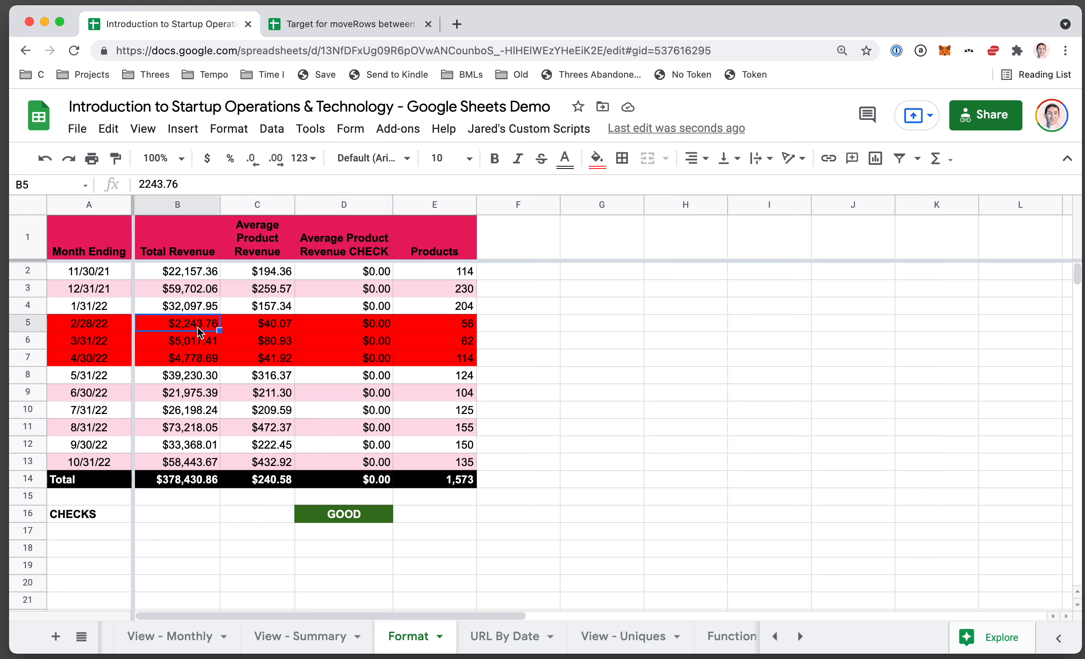
Step: Select the total row A14:E14 and the header row A1:E1 to review their formatting
click(115, 484)
key(shift+super+Right)
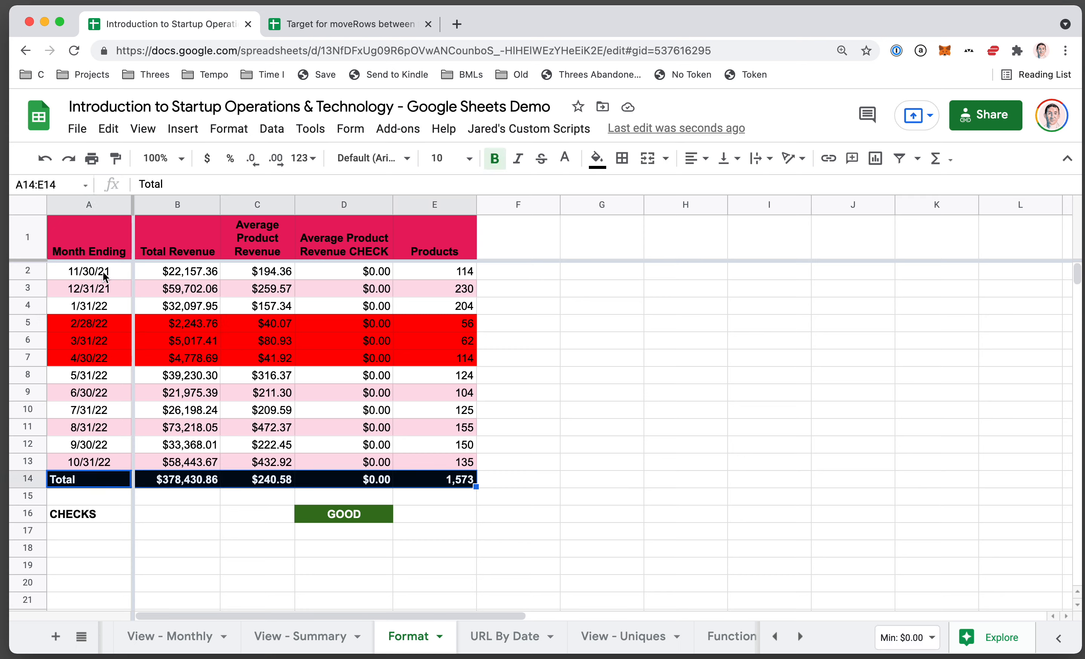
click(97, 222)
key(shift+super+Right)
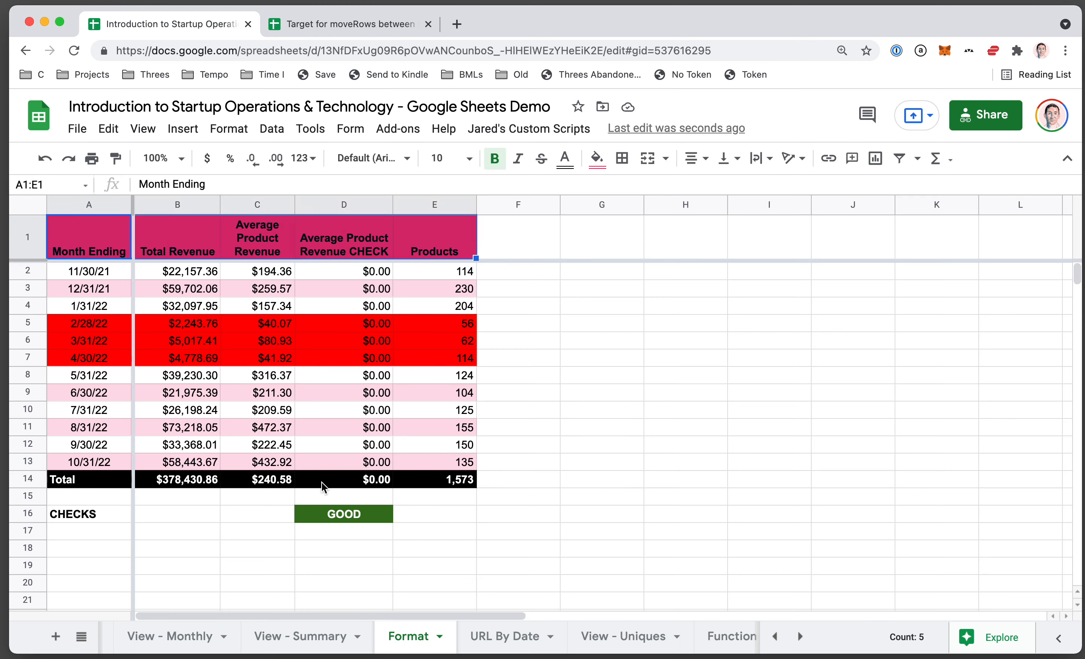
Step: Try the text BAD in check cell D16, undo the entry and return to cell A1
click(333, 515)
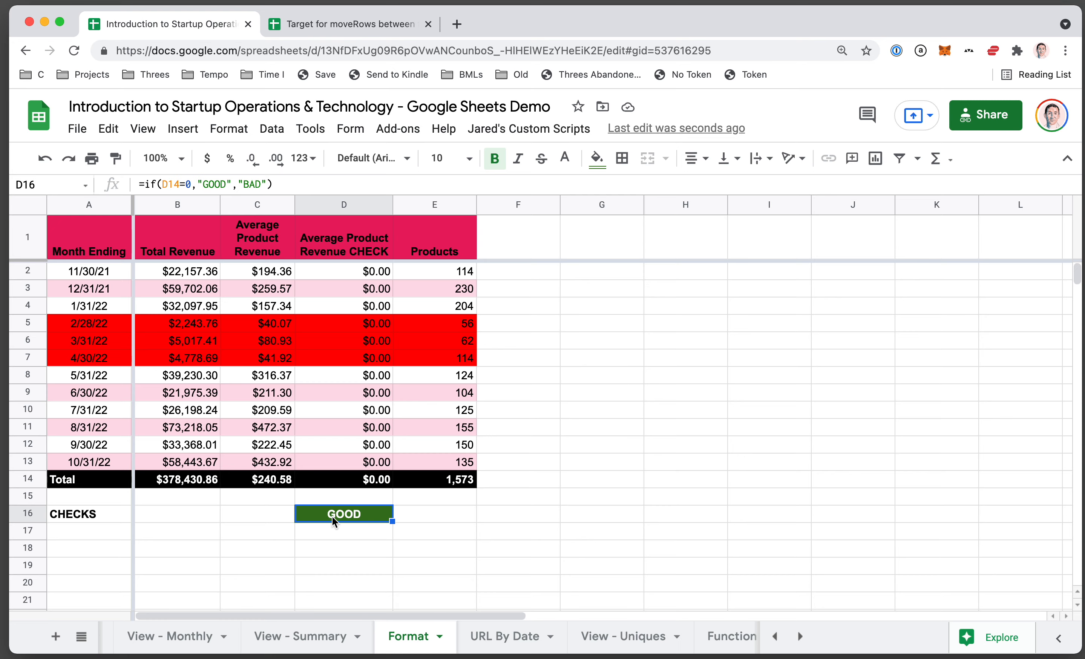
text(BAD)
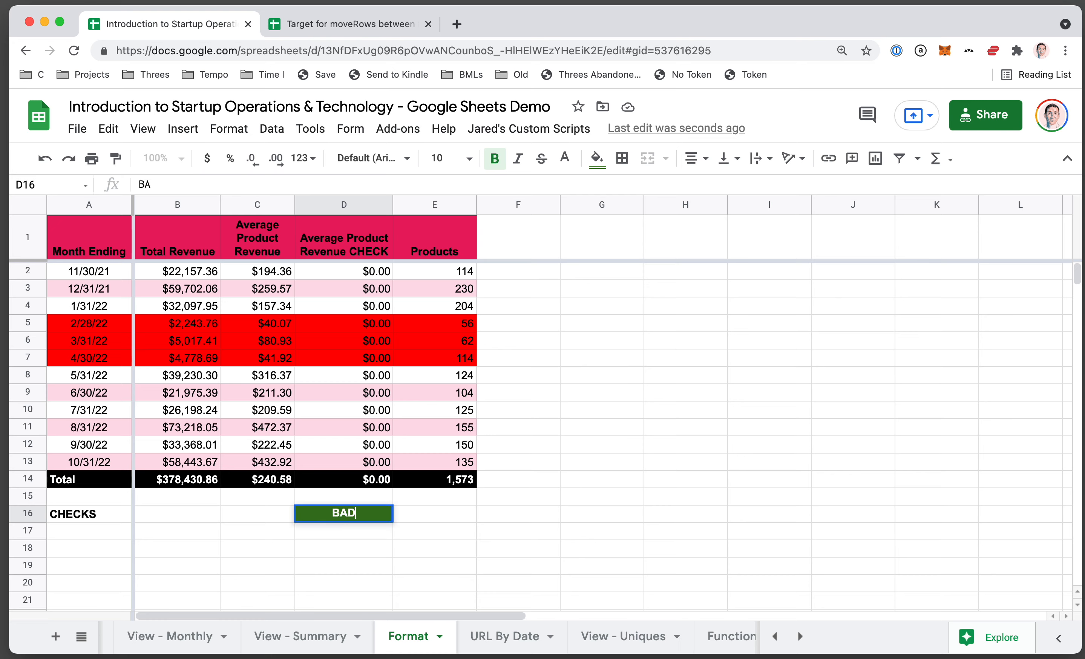
key(Return)
key(super+z)
key(super+Left)
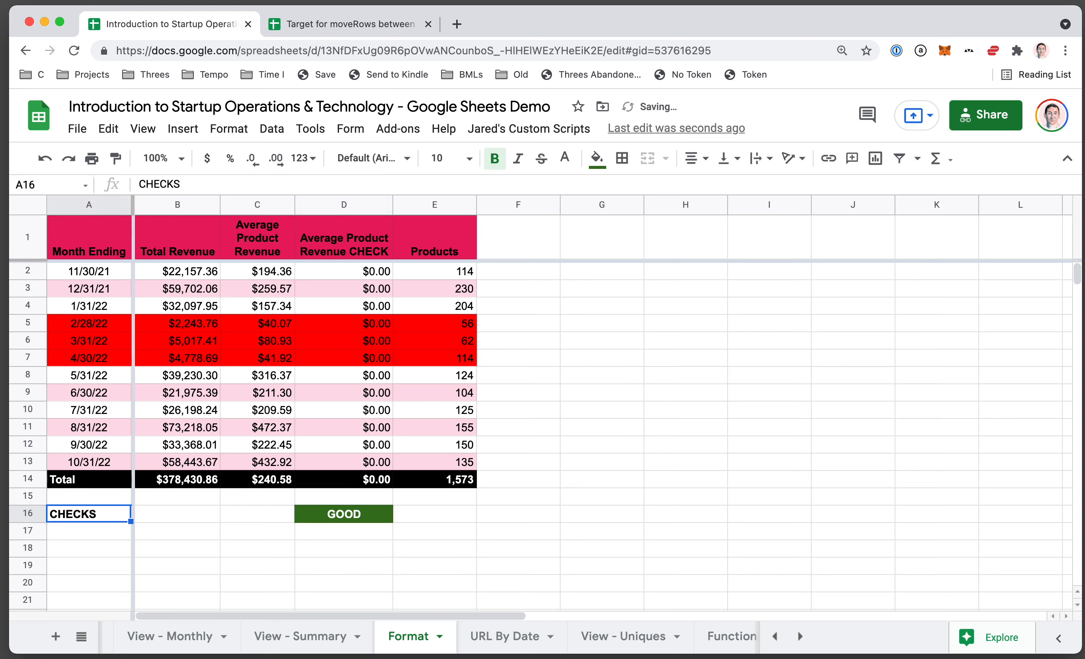
key(super+Up)
key(super+Up)
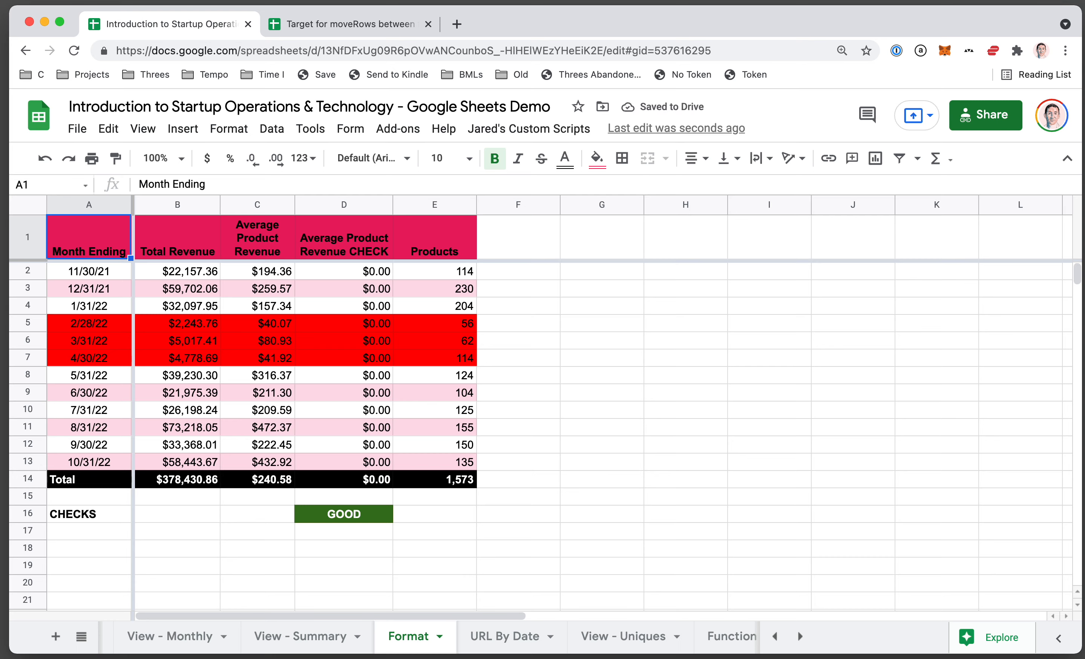